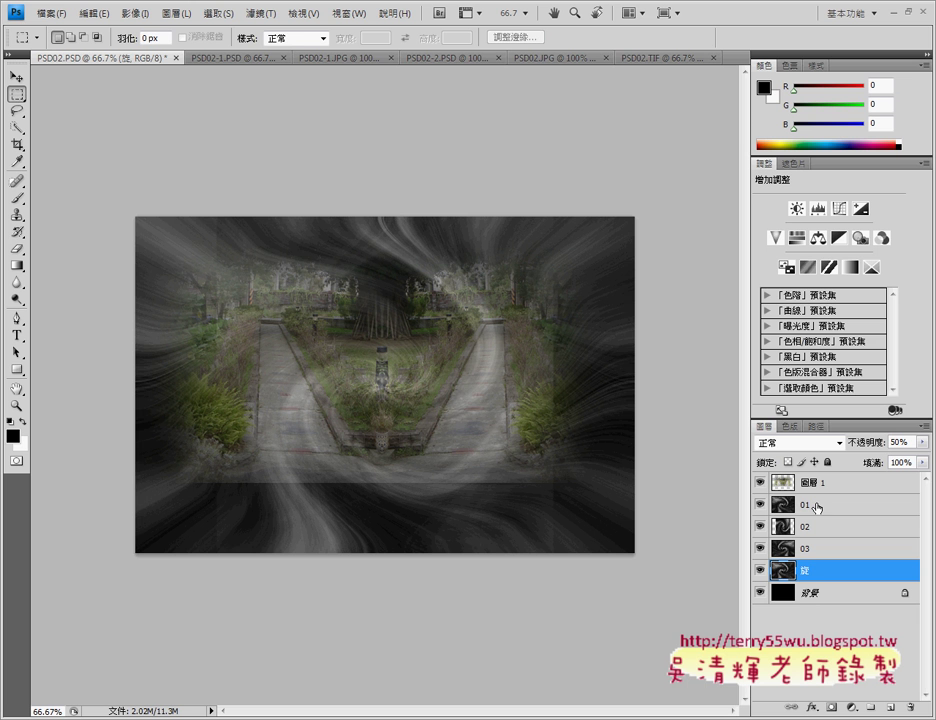
Annotate the Layers panel's 50% opacity and the 01, 02 and 03 layers.
{"action": "left_click_drag", "start_coordinate": [817, 508], "coordinate": [823, 511]}
{"action": "left_click_drag", "start_coordinate": [790, 560], "coordinate": [806, 578]}
{"action": "left_click_drag", "start_coordinate": [908, 452], "coordinate": [890, 437]}
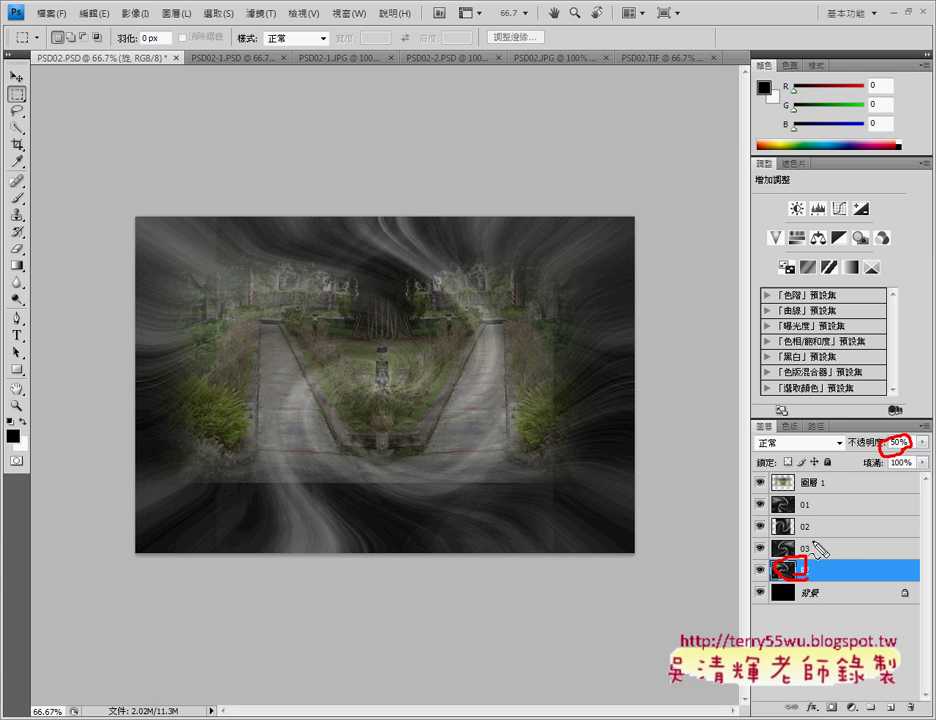
{"action": "left_click_drag", "start_coordinate": [795, 485], "coordinate": [775, 550]}
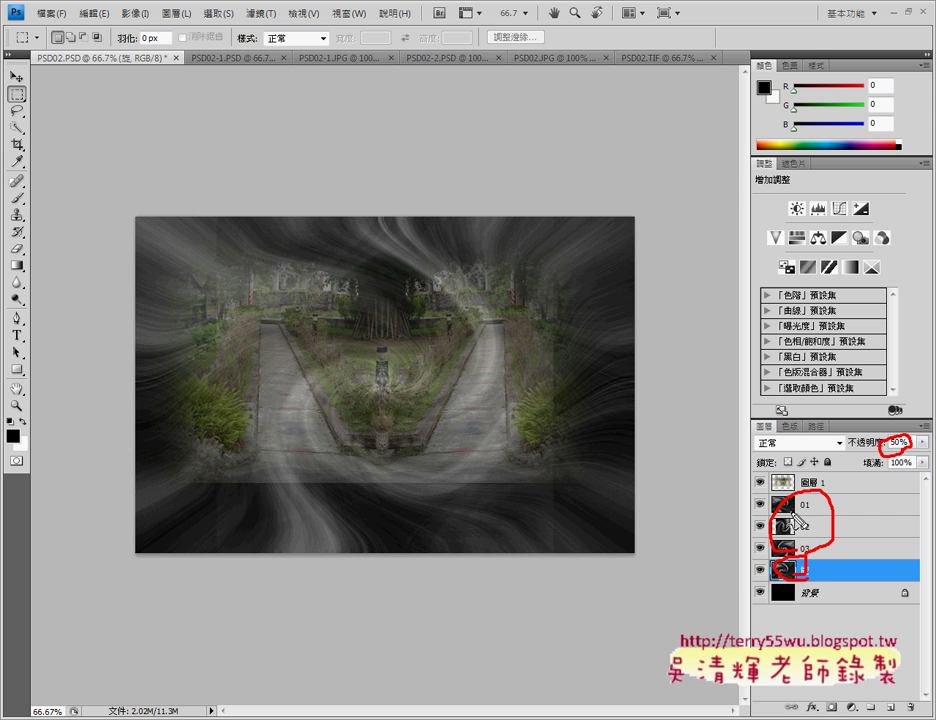
{"action": "left_click_drag", "start_coordinate": [806, 560], "coordinate": [812, 535]}
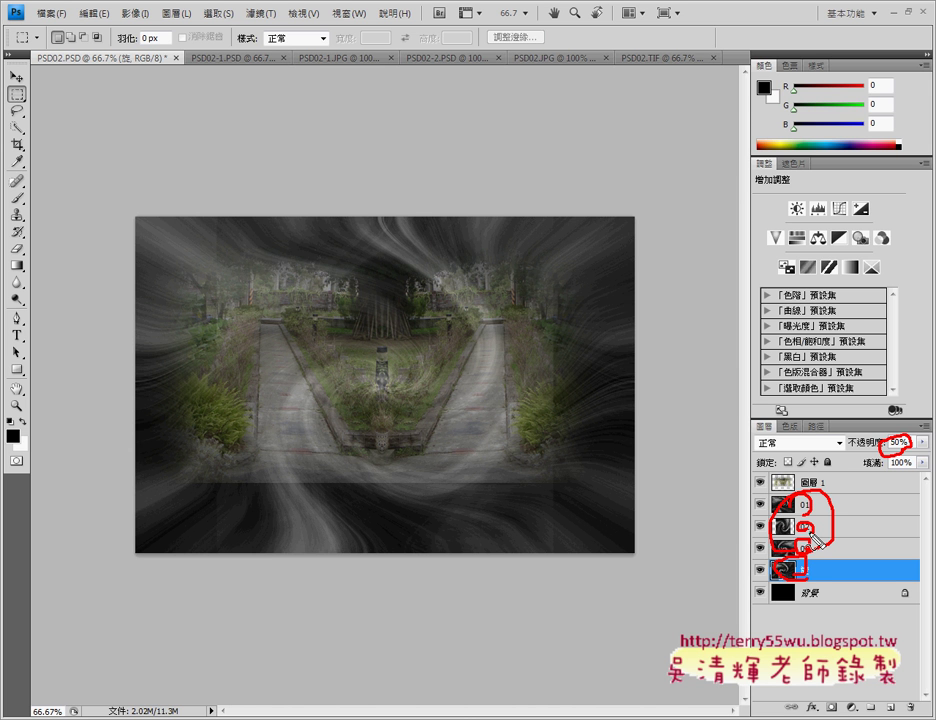
{"action": "mouse_move", "coordinate": [815, 540]}
{"action": "left_mouse_down"}
{"action": "mouse_move", "coordinate": [778, 503]}
{"action": "mouse_move", "coordinate": [739, 550]}
{"action": "left_mouse_up"}
Mark 圖層 1 and the PSD02-1.PSD document, clear the marks, and go to the TQC PDF.
{"action": "left_click_drag", "start_coordinate": [805, 497], "coordinate": [749, 487]}
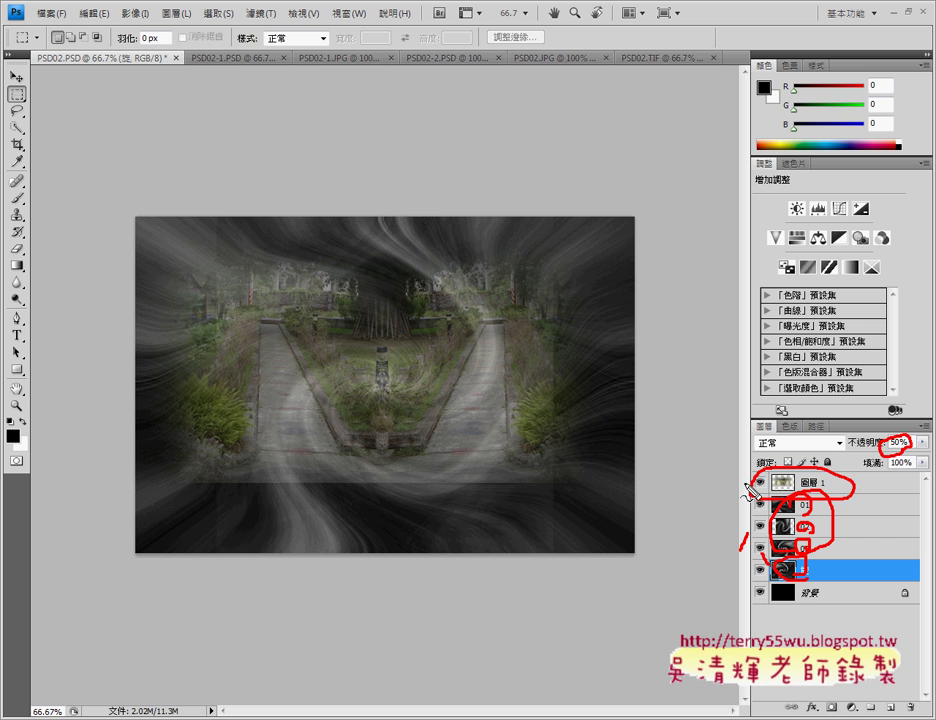
{"action": "mouse_move", "coordinate": [182, 64]}
{"action": "left_mouse_down"}
{"action": "mouse_move", "coordinate": [224, 71]}
{"action": "mouse_move", "coordinate": [186, 48]}
{"action": "left_mouse_up"}
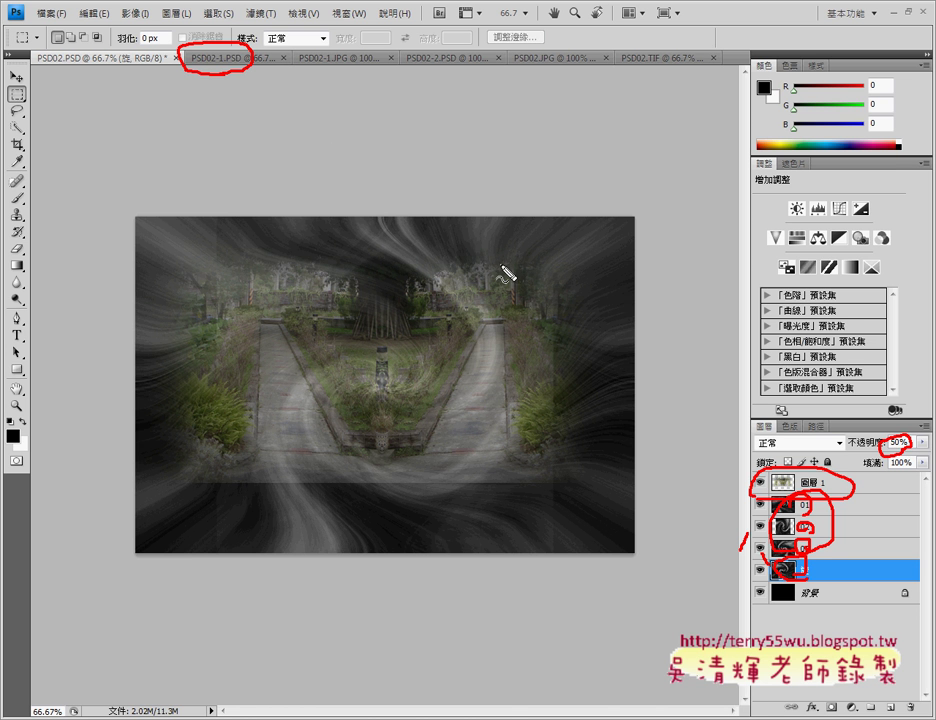
{"action": "left_click_drag", "start_coordinate": [257, 71], "coordinate": [790, 466]}
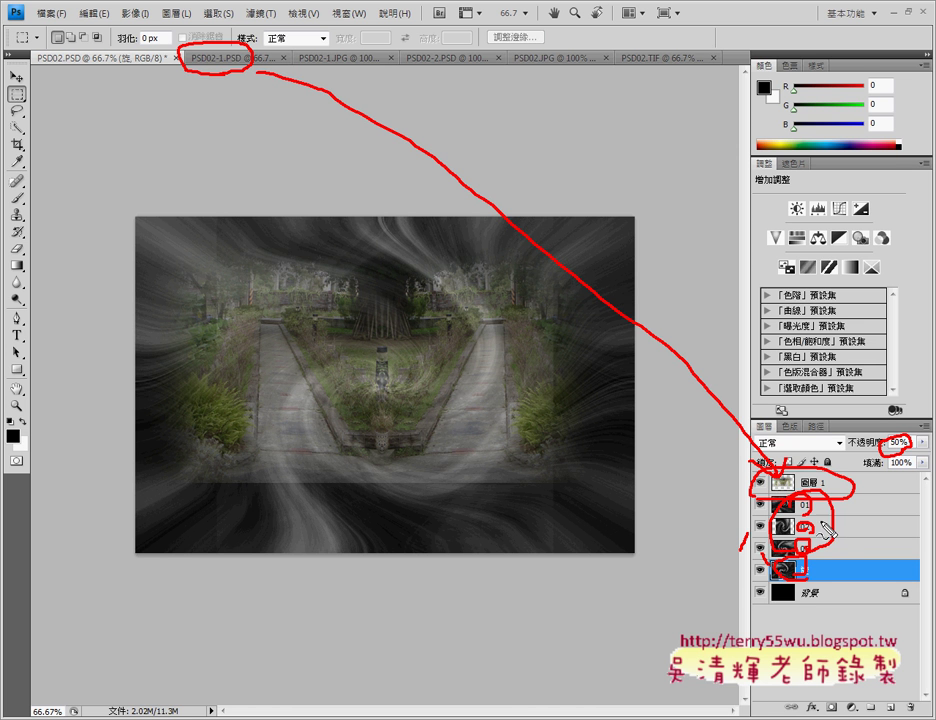
{"action": "left_click_drag", "start_coordinate": [722, 477], "coordinate": [743, 505]}
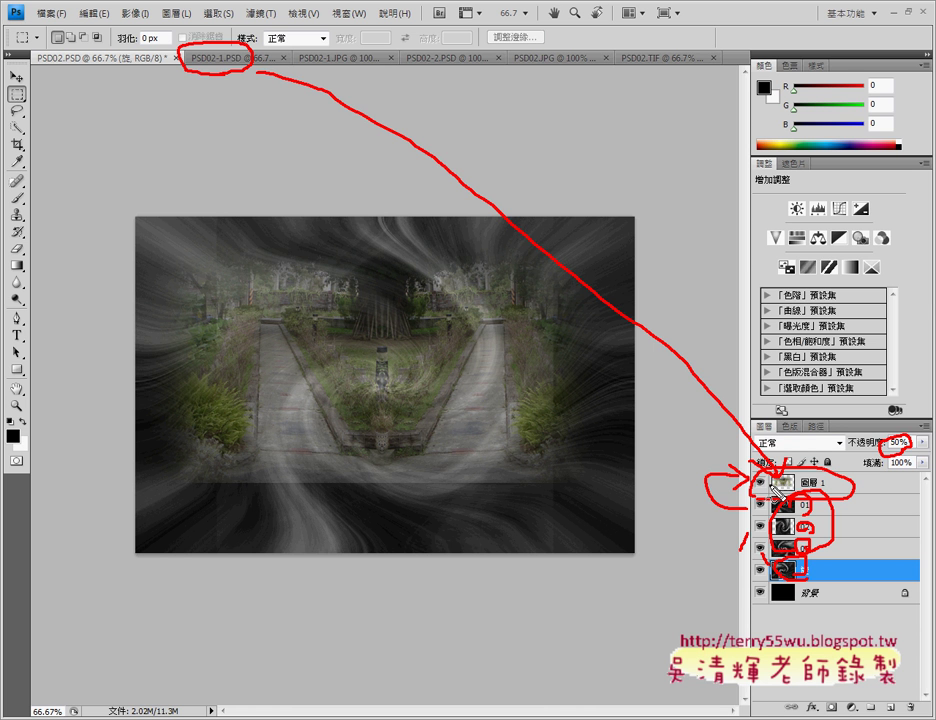
{"action": "key", "text": "Escape"}
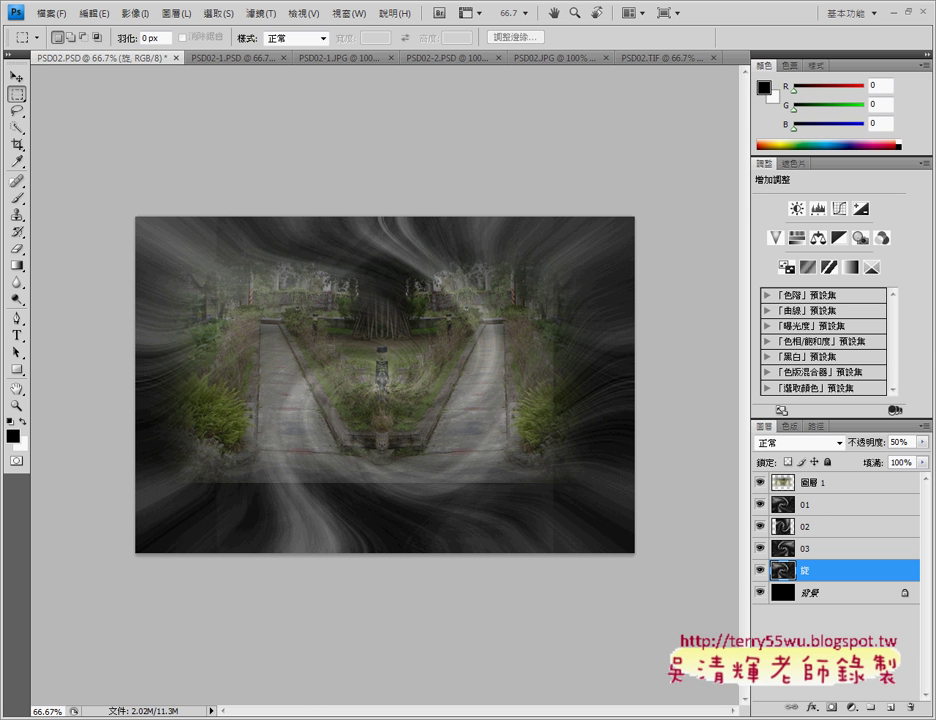
{"action": "key", "text": "alt+Tab"}
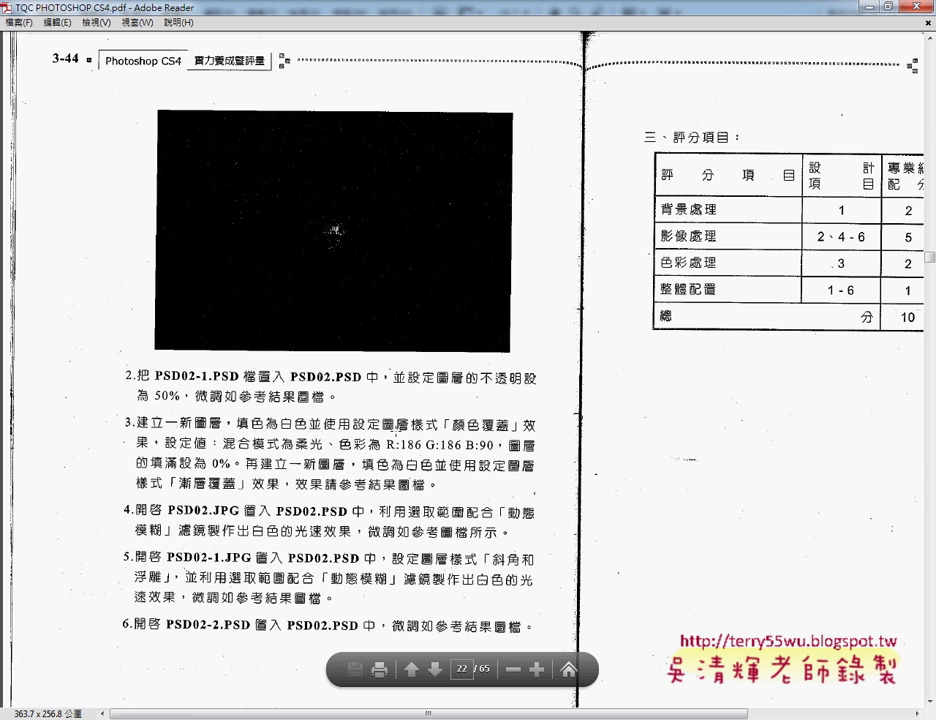
Show the PSD02.TIF reference and mark its lower-left area and right of the car's hood.
{"action": "key", "text": "alt+Tab"}
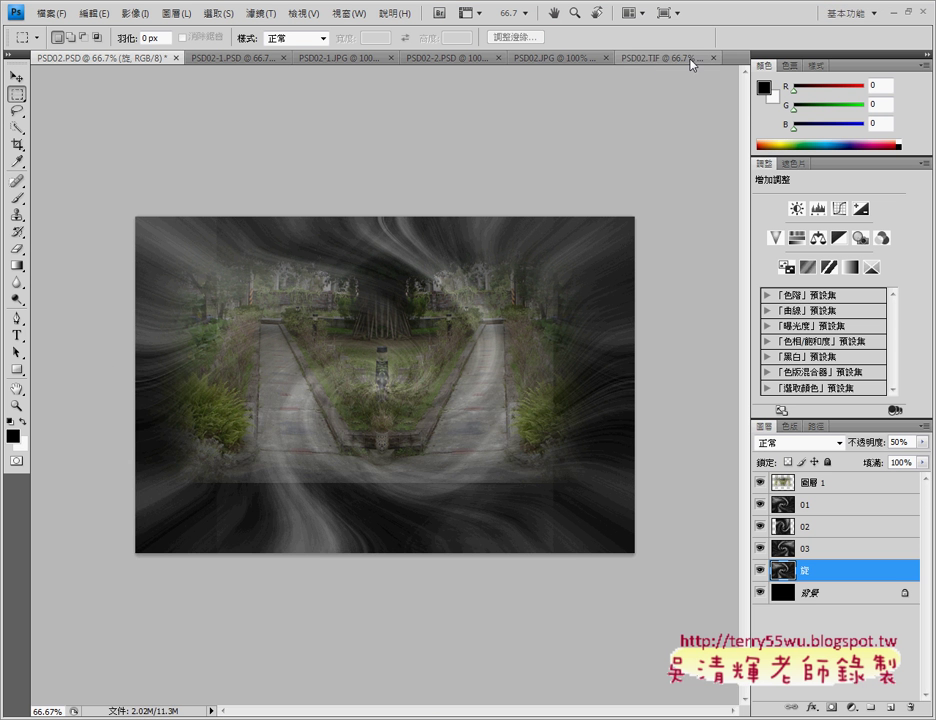
{"action": "left_click", "coordinate": [654, 58]}
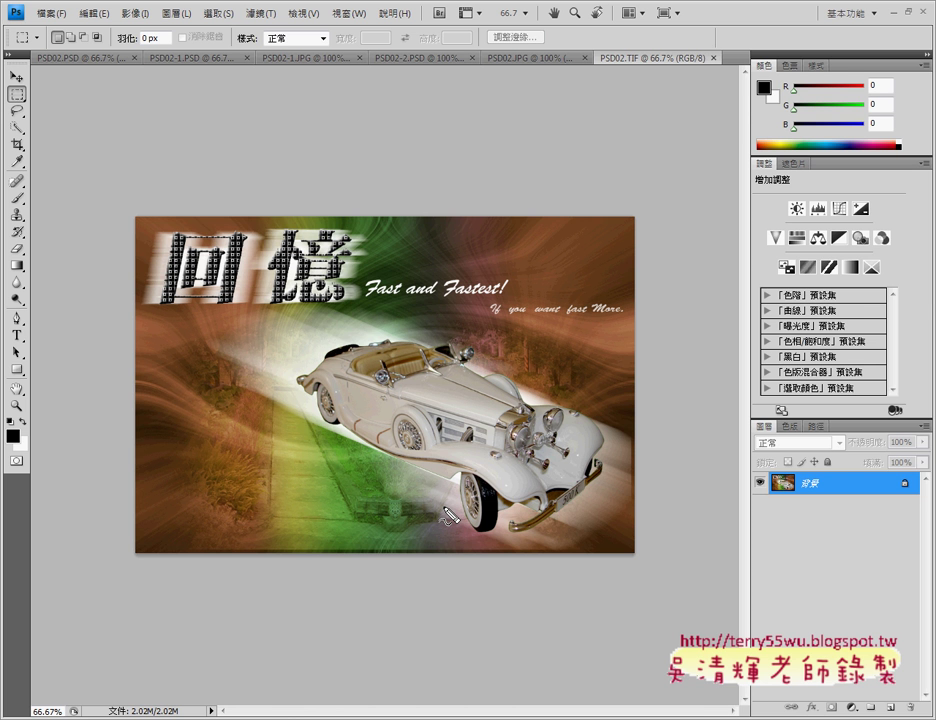
{"action": "left_click_drag", "start_coordinate": [215, 422], "coordinate": [207, 470]}
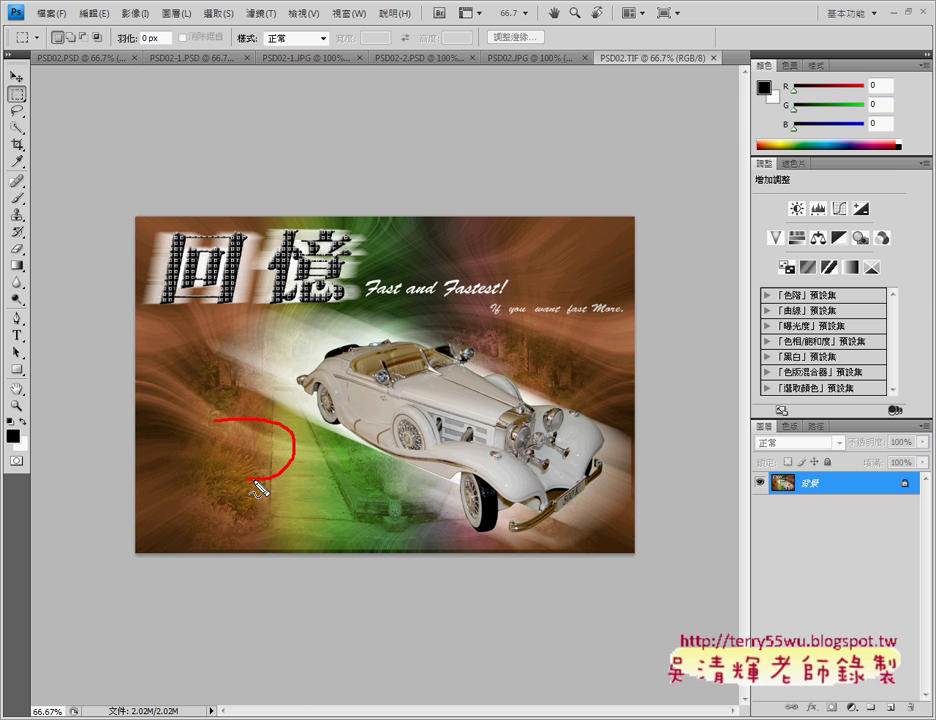
{"action": "left_click_drag", "start_coordinate": [322, 480], "coordinate": [345, 467]}
{"action": "left_click_drag", "start_coordinate": [556, 369], "coordinate": [525, 376]}
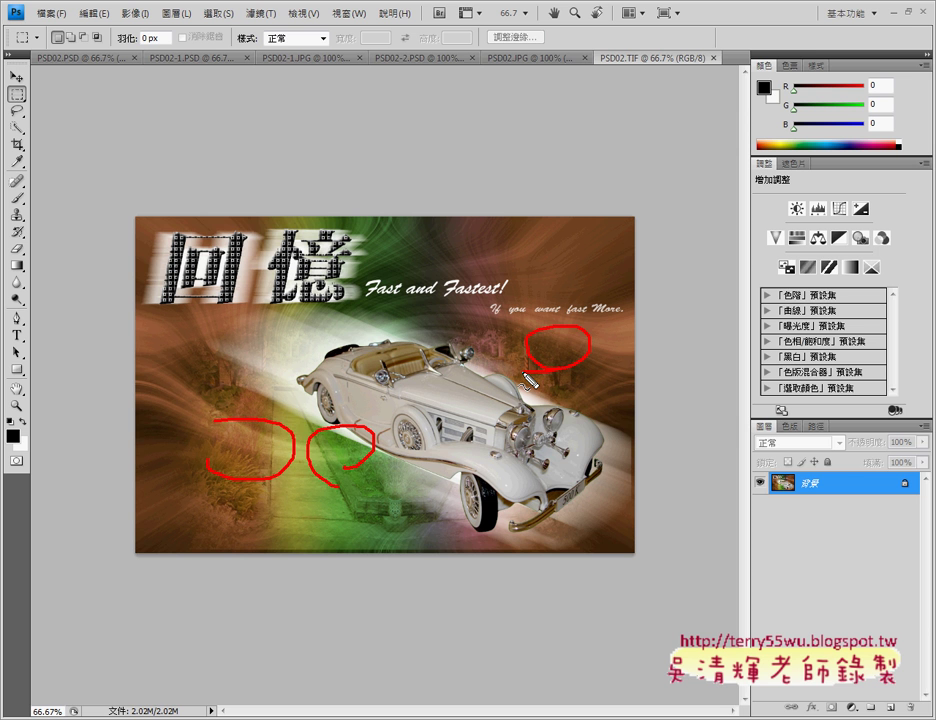
Clear the marks, recheck the assignment PDF, and return to the reference image.
{"action": "key", "text": "Escape"}
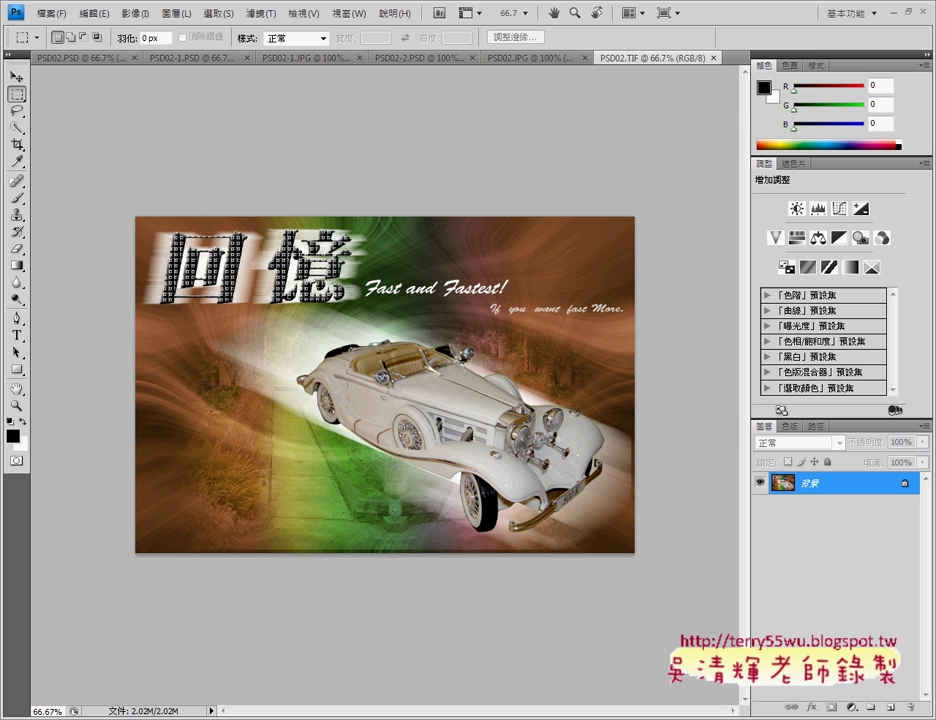
{"action": "key", "text": "alt+Tab"}
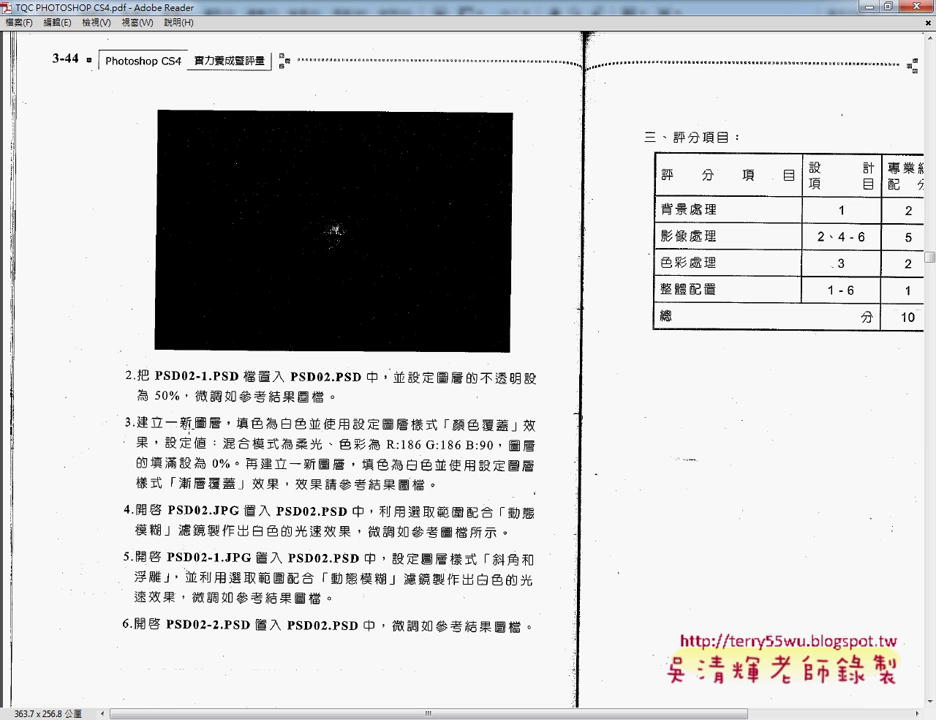
{"action": "key", "text": "alt+Tab"}
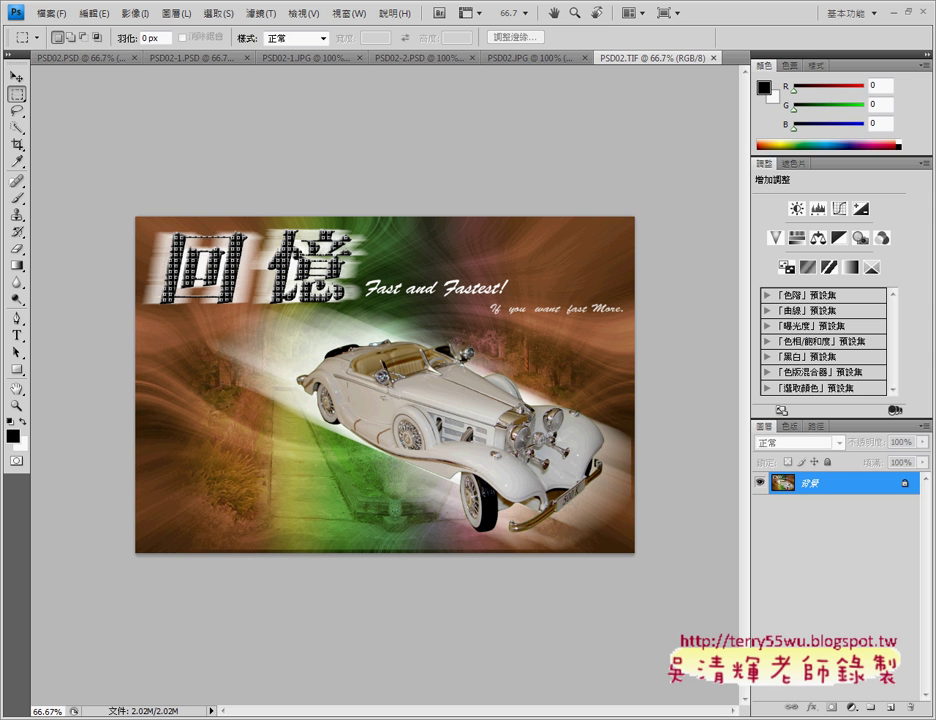
In PSD02.PSD, add an empty 圖層 2 and drag it above 圖層 1 at the top.
{"action": "left_click", "coordinate": [70, 58]}
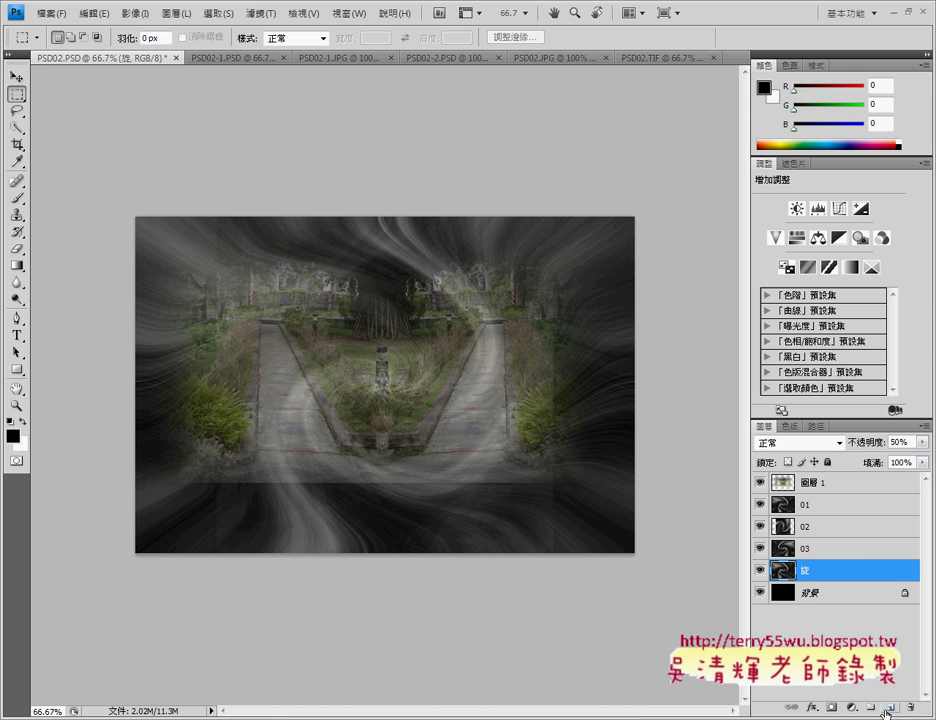
{"action": "left_click", "coordinate": [887, 709]}
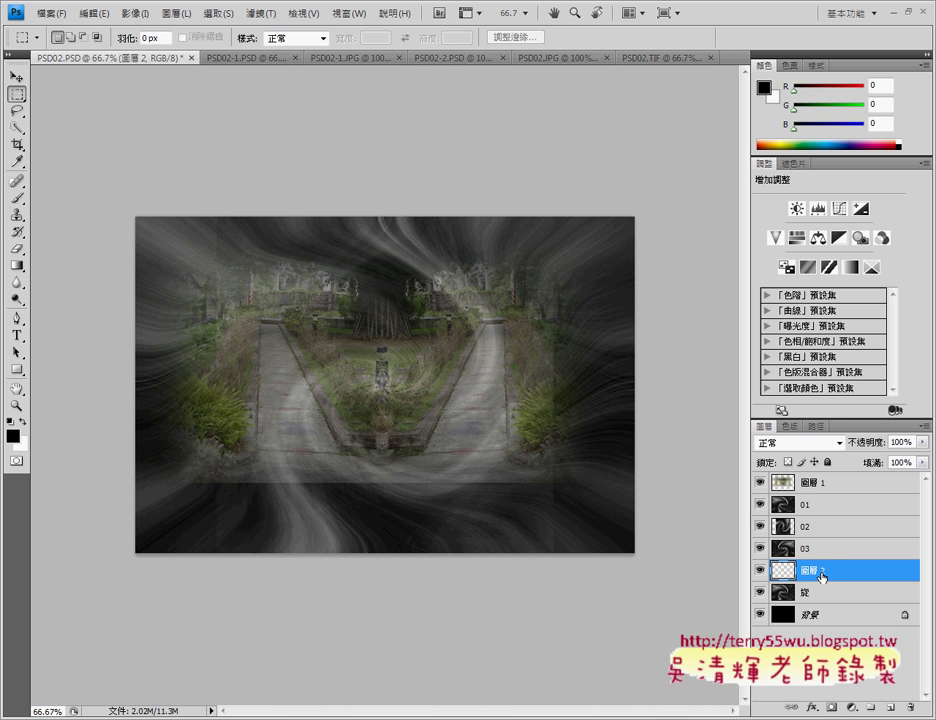
{"action": "left_click_drag", "start_coordinate": [822, 578], "coordinate": [823, 480]}
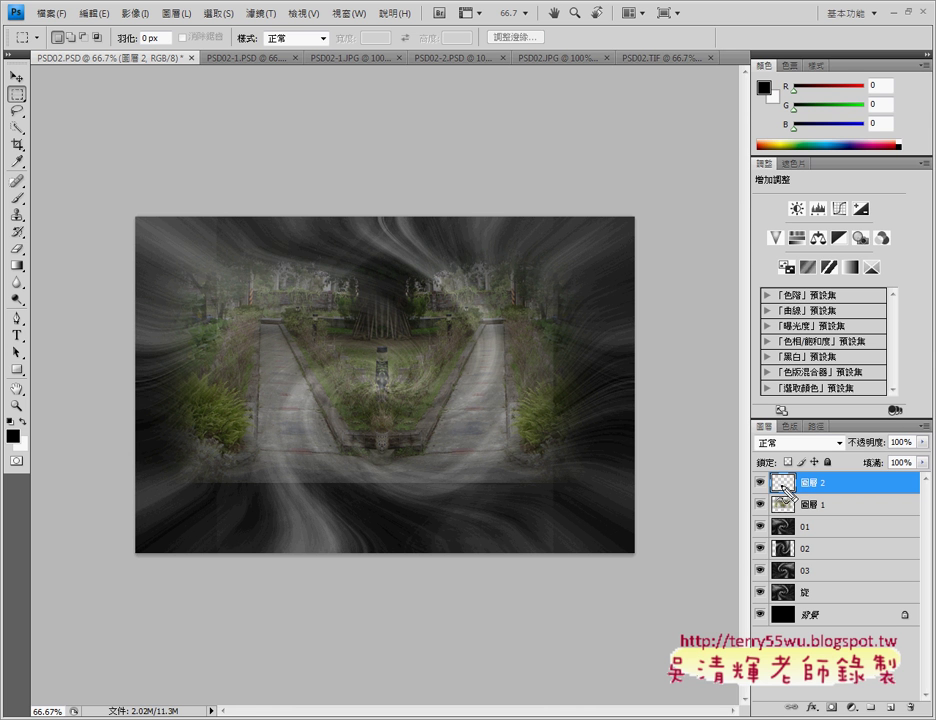
{"action": "left_click_drag", "start_coordinate": [795, 478], "coordinate": [778, 497]}
{"action": "key", "text": "Escape"}
Fill 圖層 2 with White via Edit > Fill, then bring the assignment PDF forward.
{"action": "left_click", "coordinate": [92, 18]}
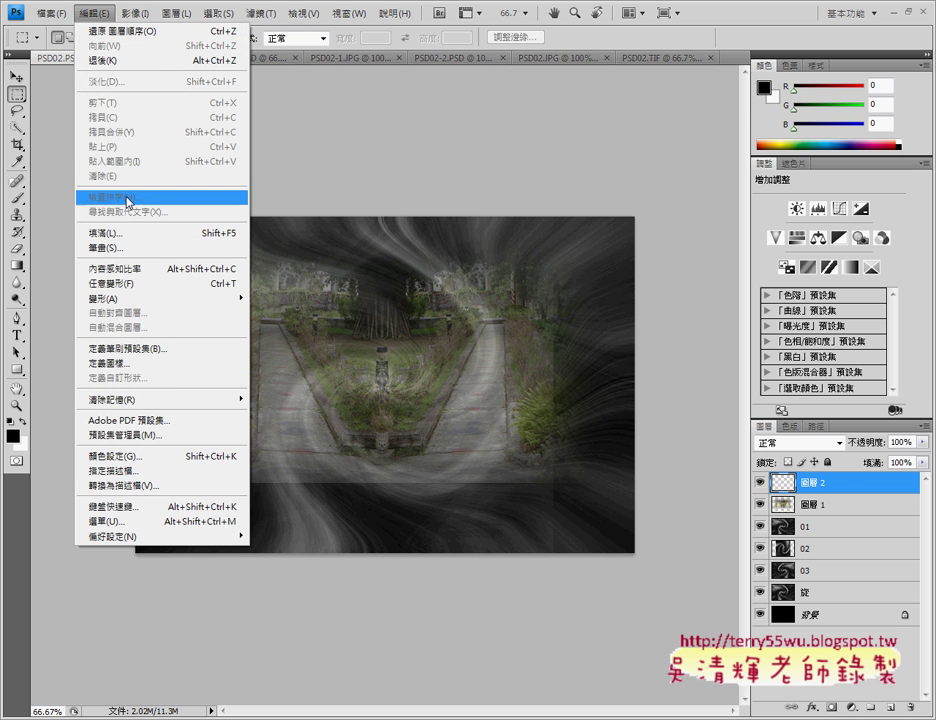
{"action": "left_click", "coordinate": [133, 232]}
{"action": "left_click", "coordinate": [448, 229]}
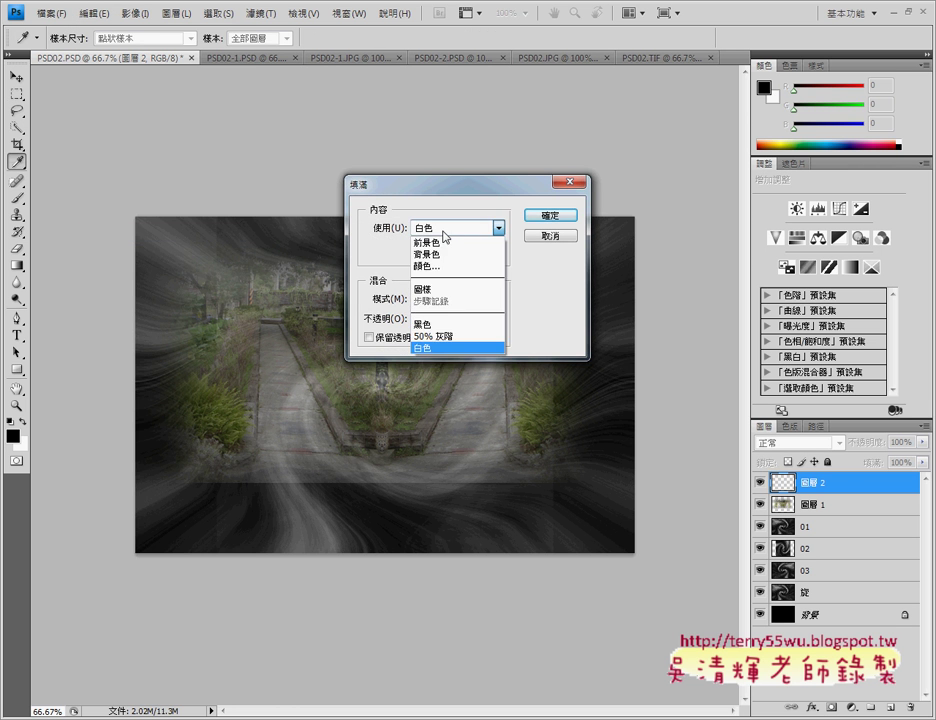
{"action": "left_click", "coordinate": [438, 348]}
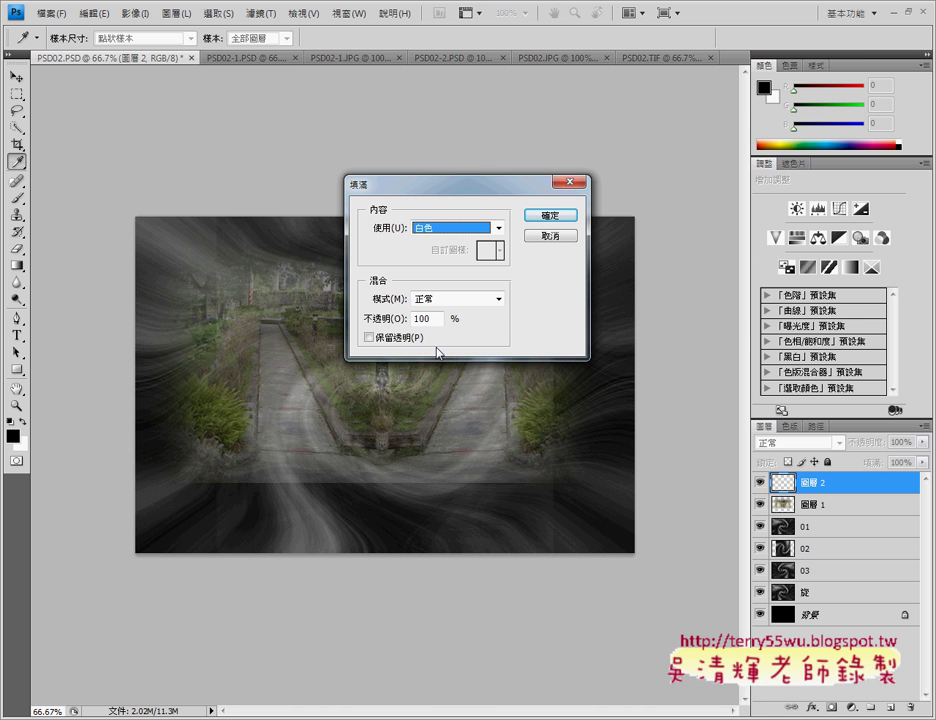
{"action": "left_click", "coordinate": [552, 216]}
{"action": "key", "text": "m"}
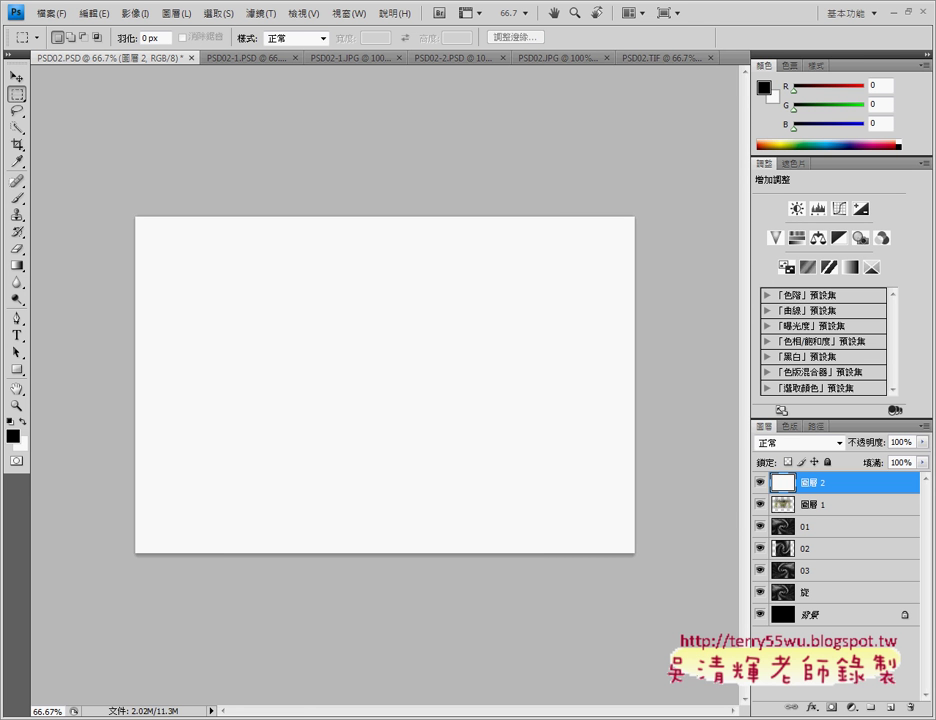
{"action": "left_click", "coordinate": [209, 626]}
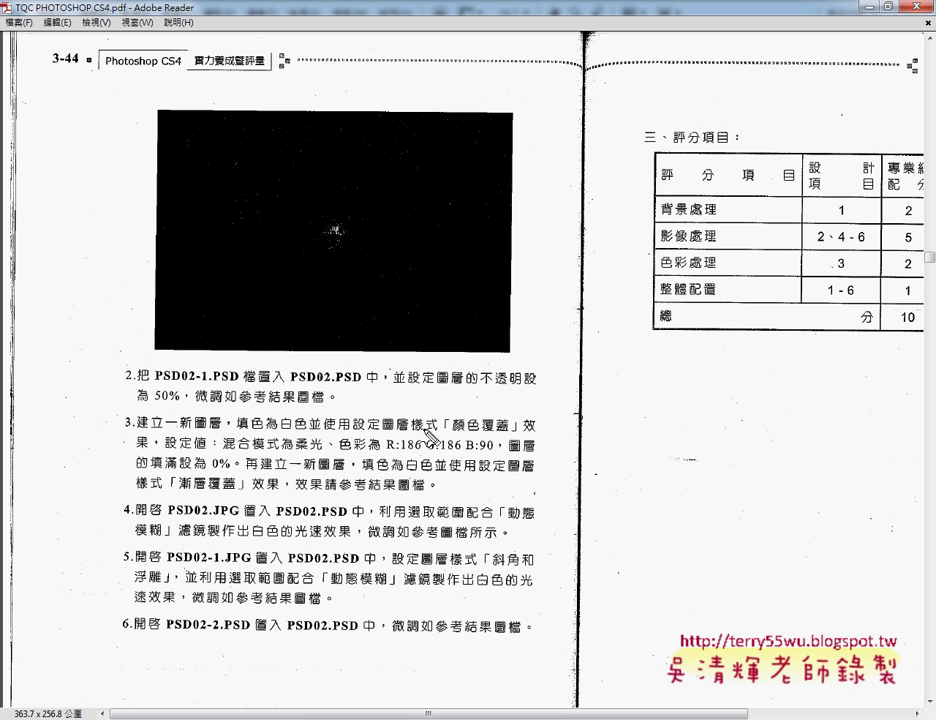
Mark item 3's layer-style requirements in the PDF, clear them, and return to PSD02.PSD.
{"action": "mouse_move", "coordinate": [384, 434]}
{"action": "left_mouse_down"}
{"action": "mouse_move", "coordinate": [438, 434]}
{"action": "mouse_move", "coordinate": [381, 416]}
{"action": "left_mouse_up"}
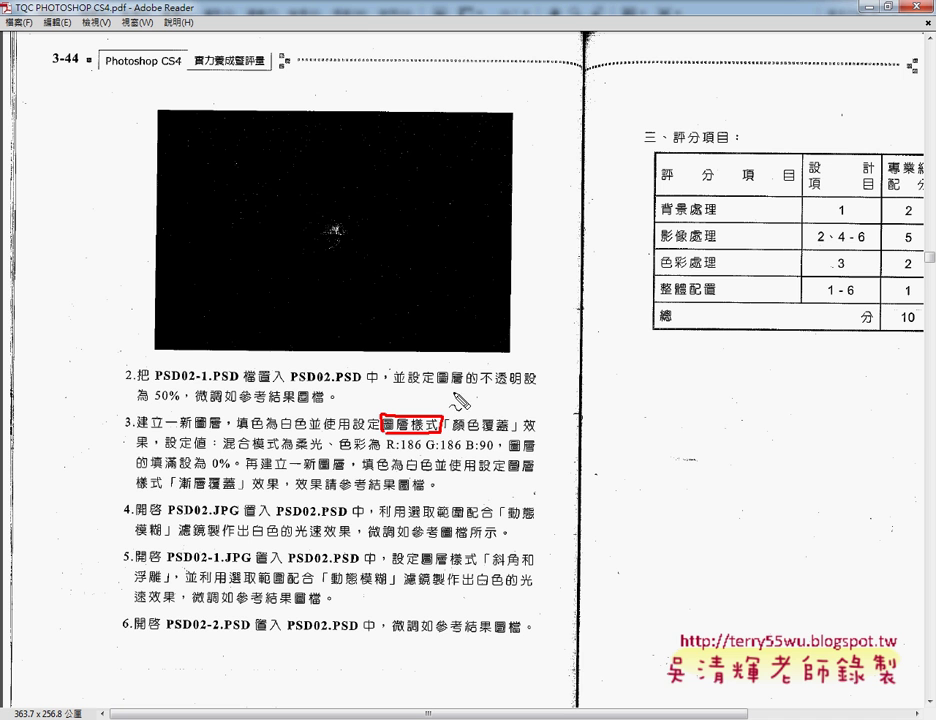
{"action": "left_click_drag", "start_coordinate": [470, 379], "coordinate": [432, 409]}
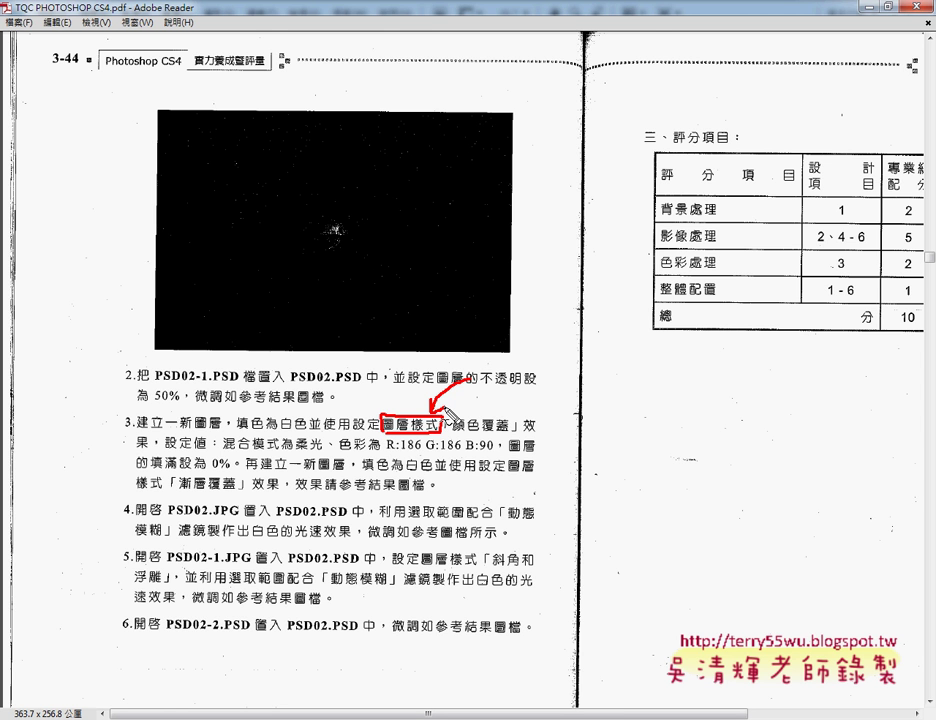
{"action": "key", "text": "Escape"}
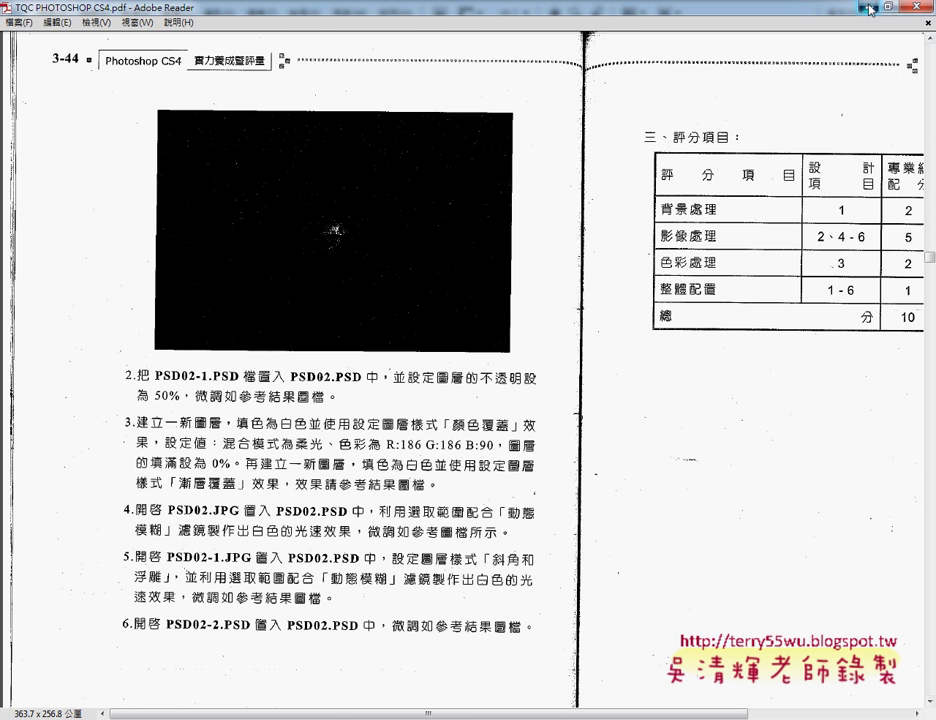
{"action": "key", "text": "alt+Tab"}
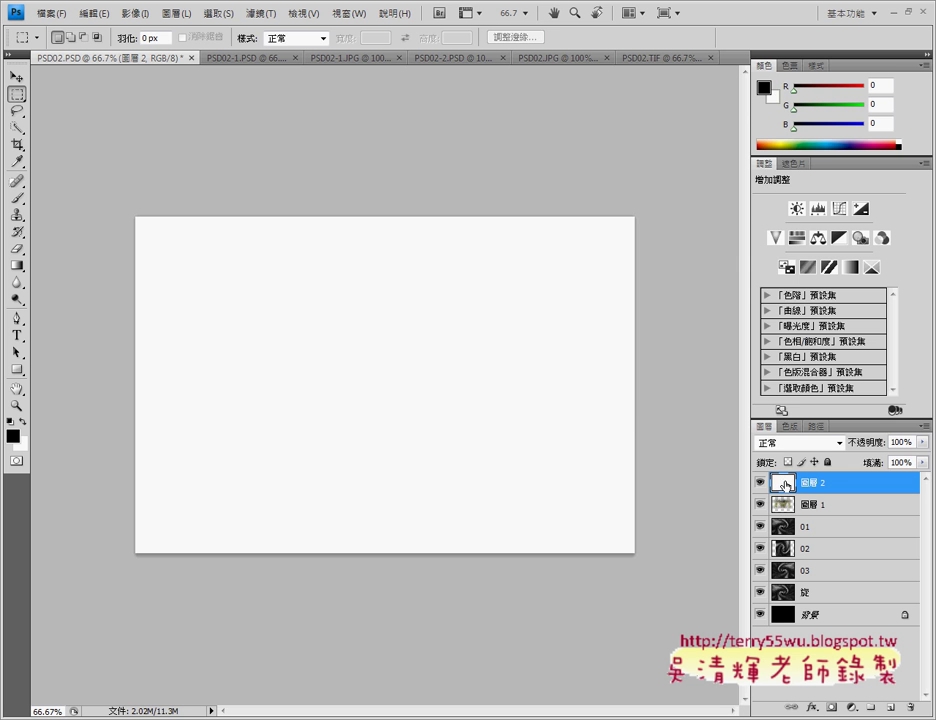
Add a Color Overlay (顏色覆蓋) to 圖層 2 with the 柔光 (Soft Light) blend mode.
{"action": "double_click", "coordinate": [786, 485]}
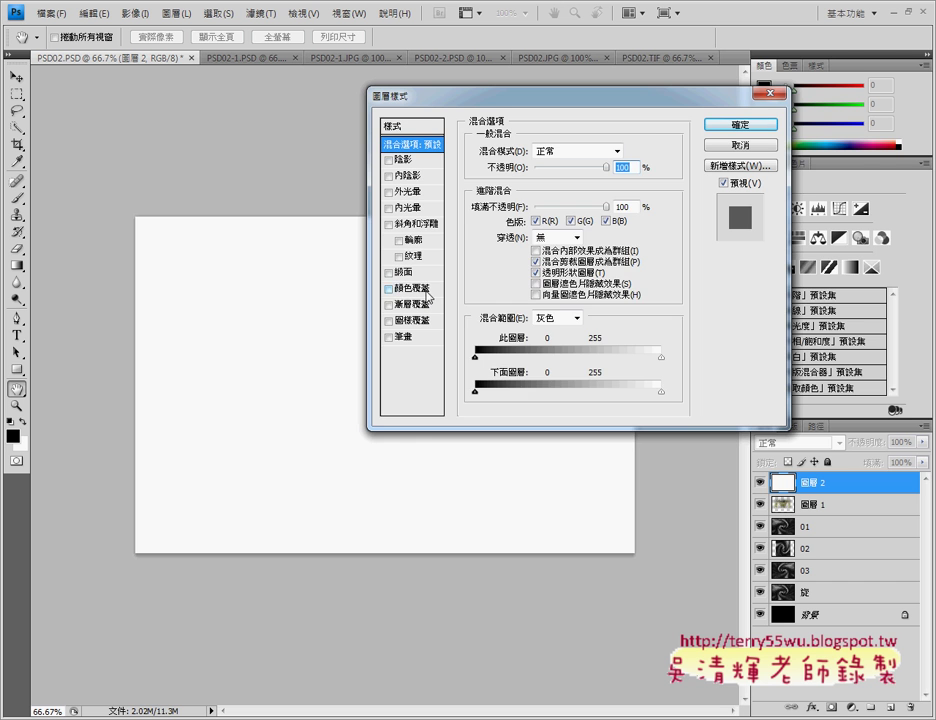
{"action": "left_click", "coordinate": [419, 290]}
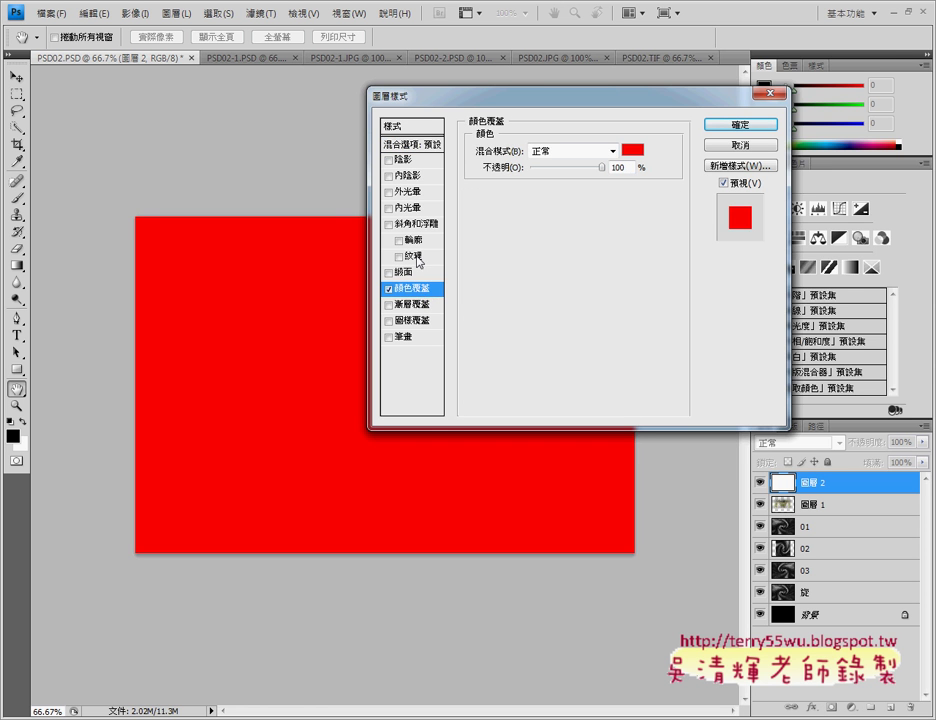
{"action": "left_click_drag", "start_coordinate": [496, 103], "coordinate": [629, 47]}
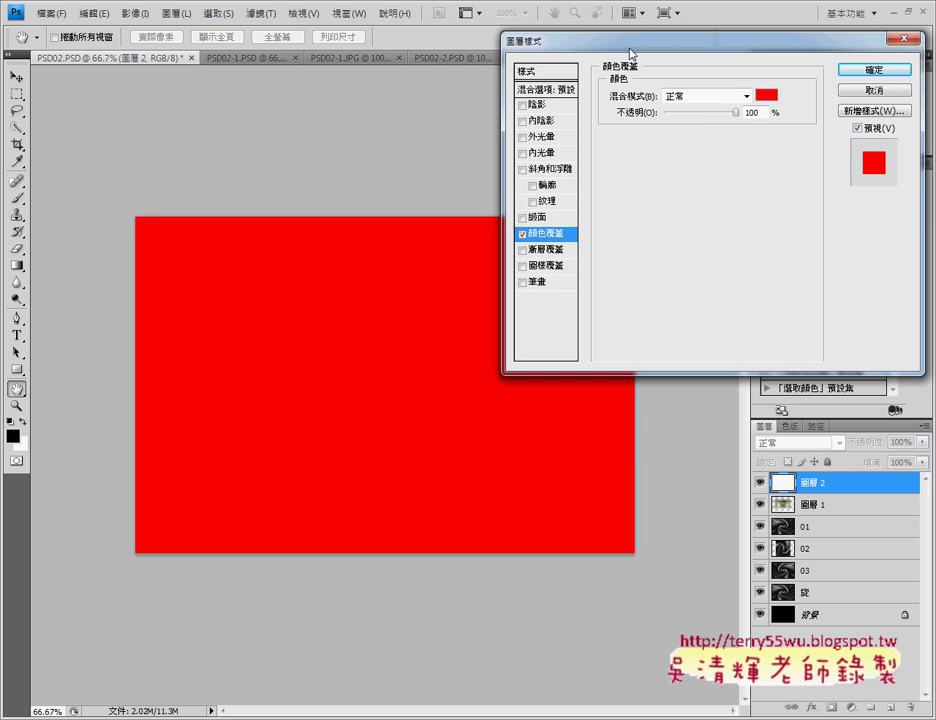
{"action": "left_click", "coordinate": [703, 101]}
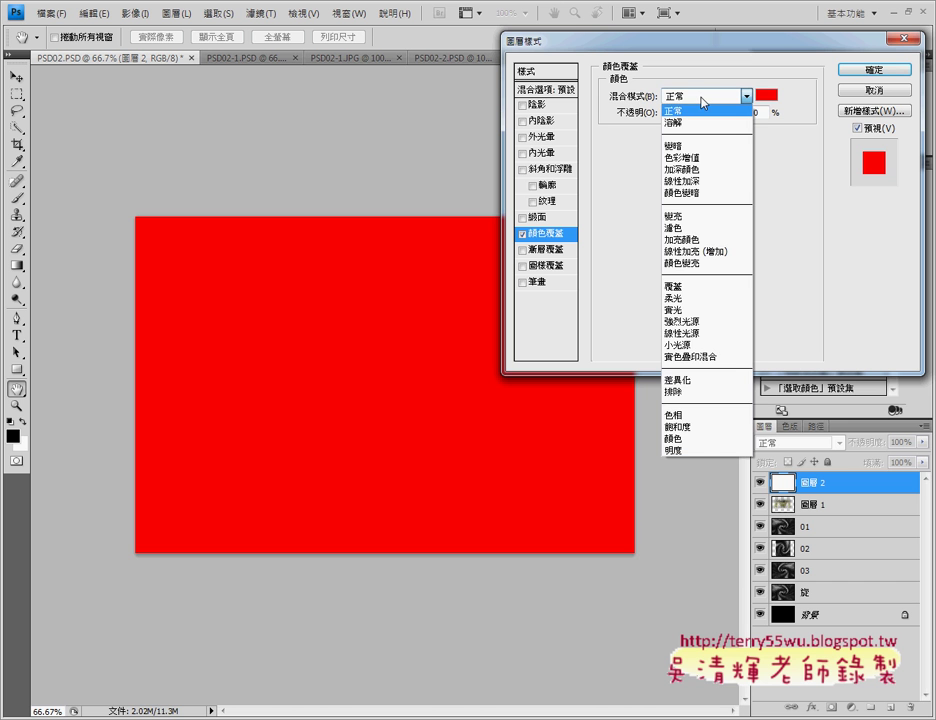
{"action": "left_click", "coordinate": [699, 298]}
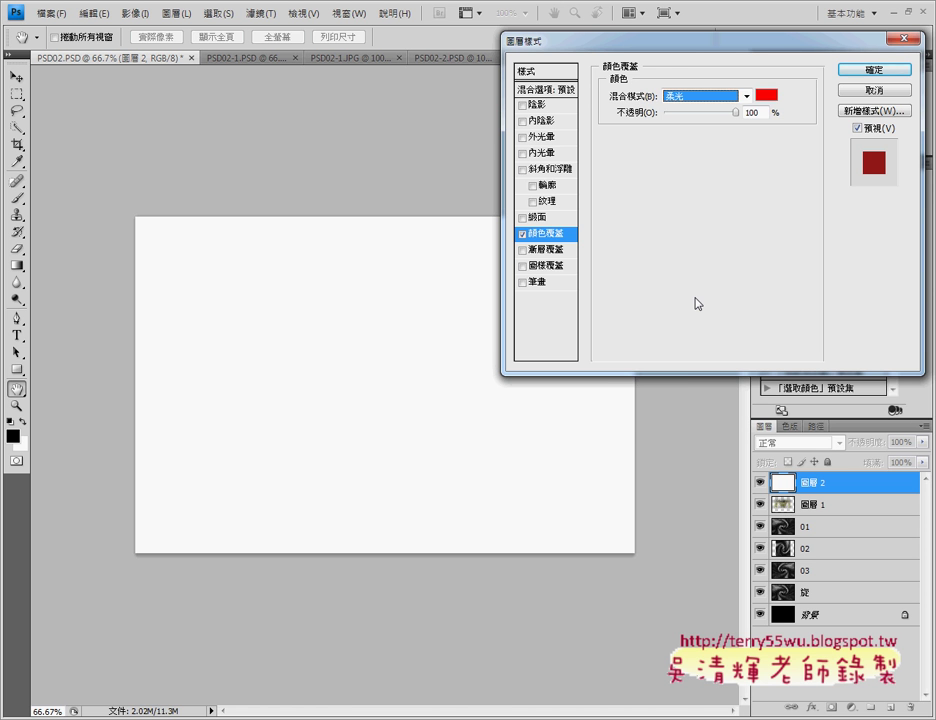
Set the overlay colour to R186 G186 B90, checked against the PDF, and apply the style.
{"action": "left_click", "coordinate": [768, 96]}
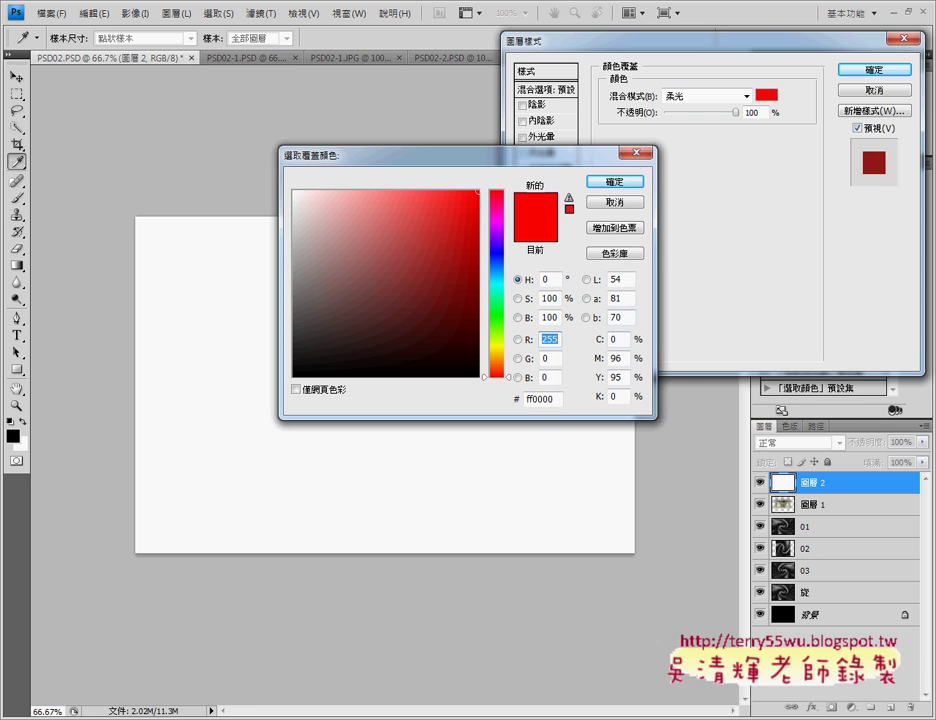
{"action": "key", "text": "alt+Tab"}
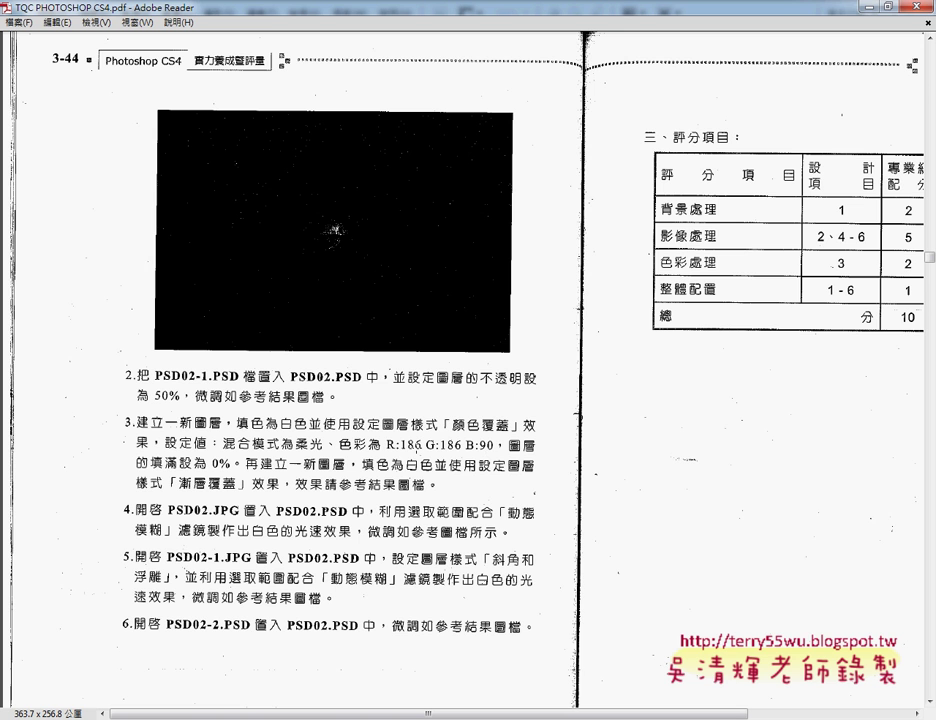
{"action": "key", "text": "alt+Tab"}
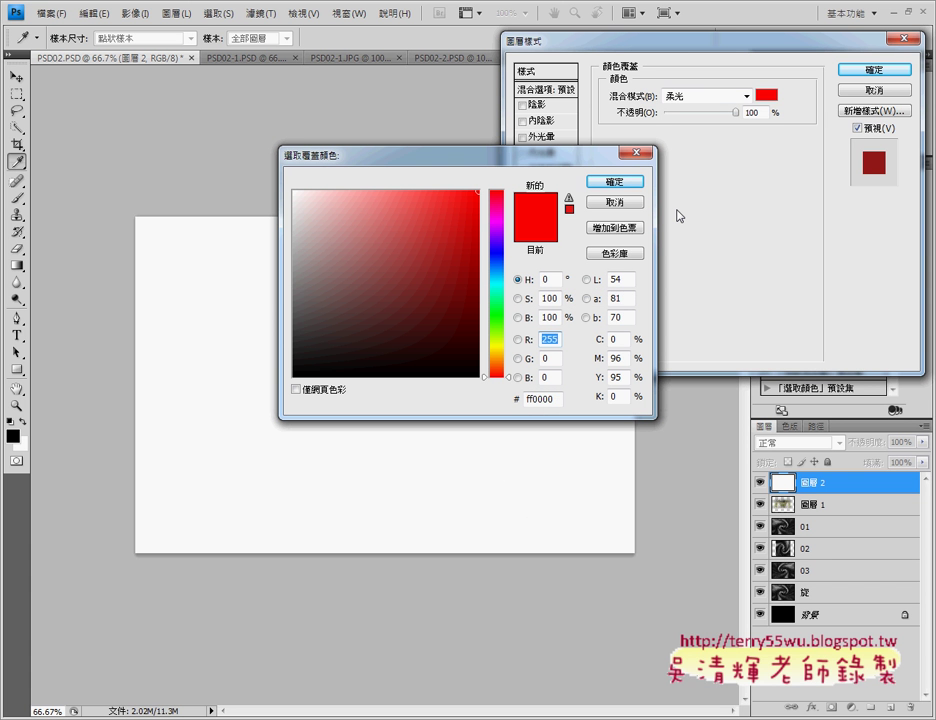
{"action": "type", "text": "186"}
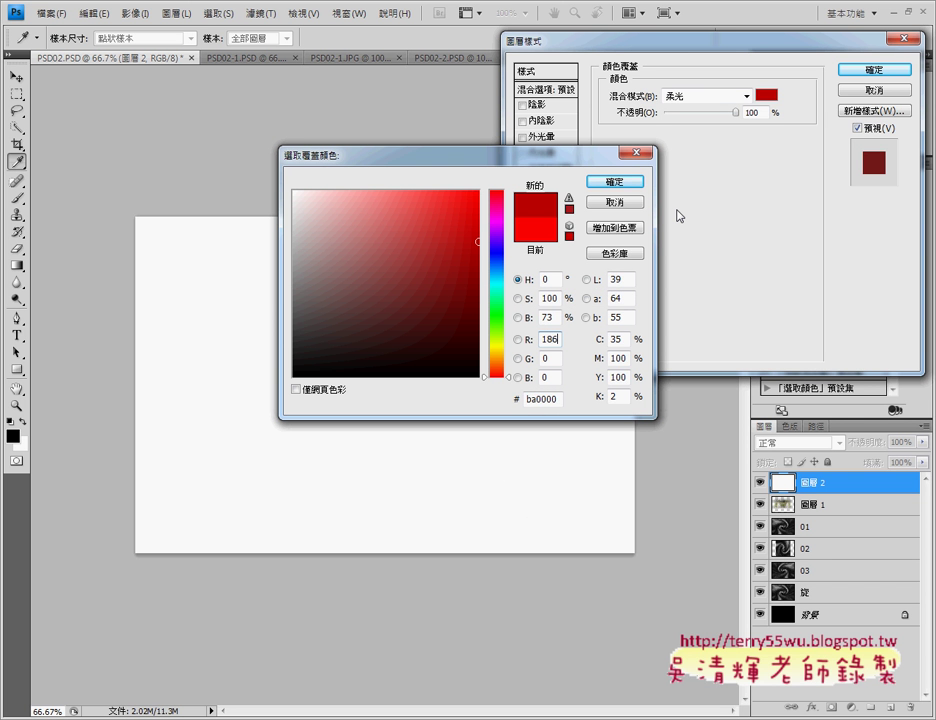
{"action": "key", "text": "Tab"}
{"action": "type", "text": "1"}
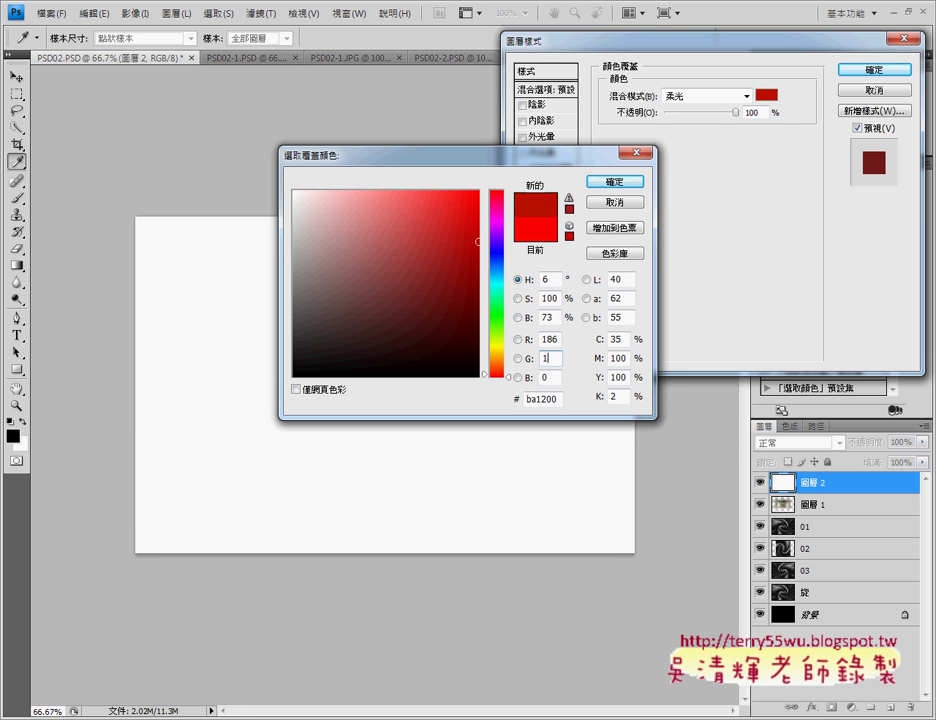
{"action": "type", "text": "86"}
{"action": "type", "text": "9"}
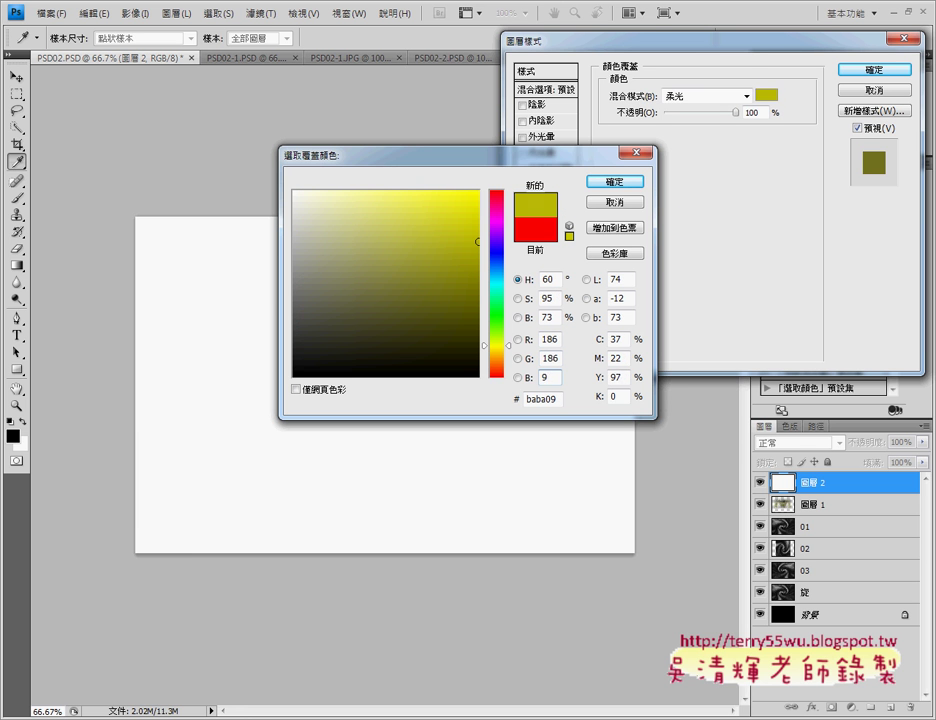
{"action": "type", "text": "0"}
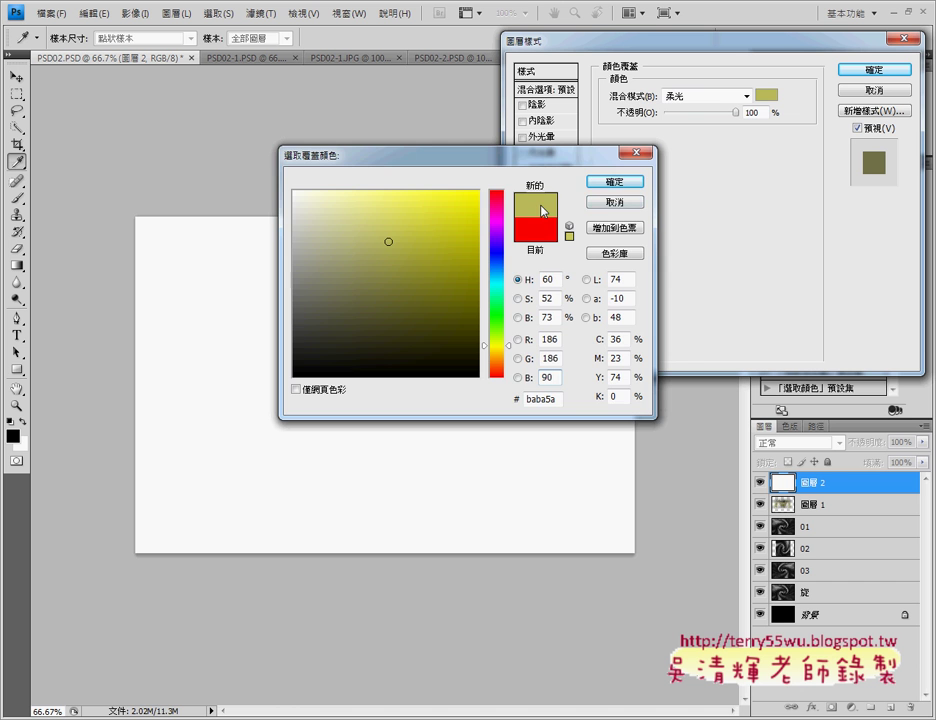
{"action": "left_click", "coordinate": [614, 182]}
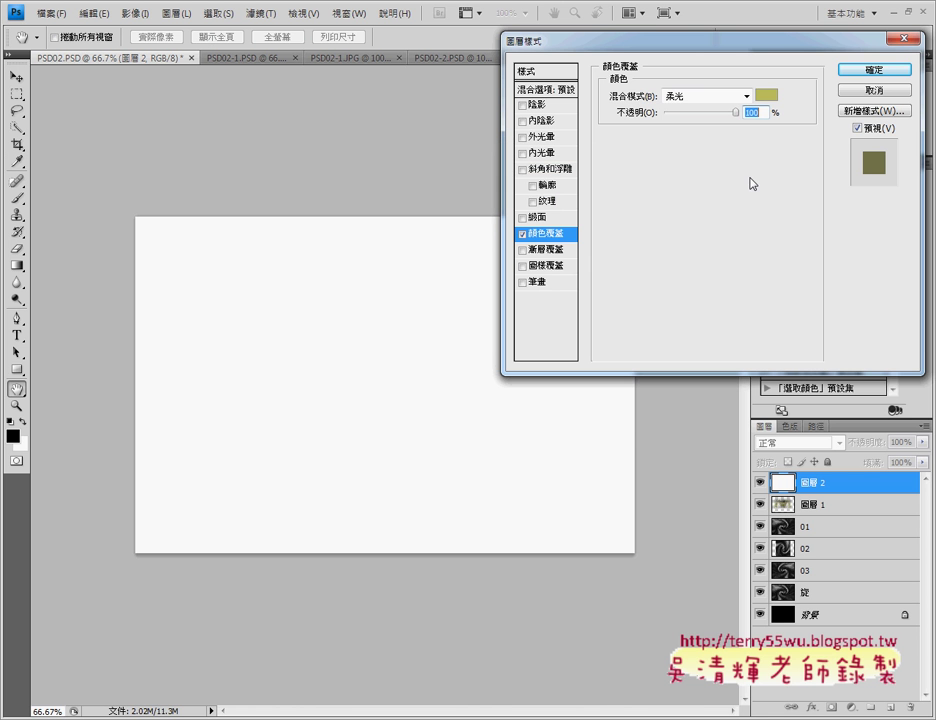
{"action": "left_click", "coordinate": [884, 70]}
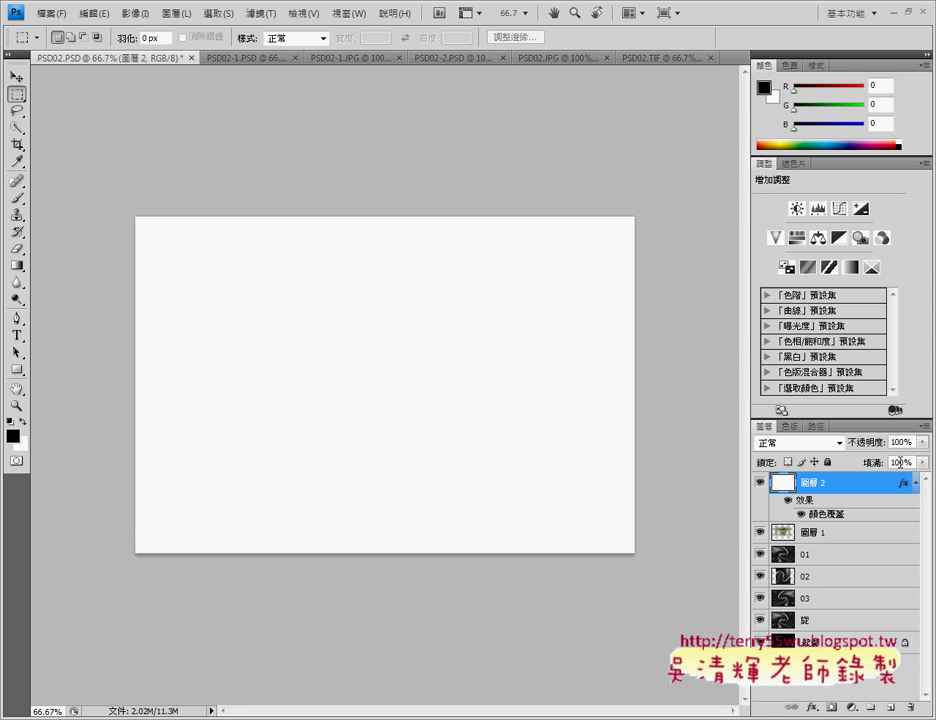
Try 圖層 2's Fill and Opacity sliders to preview the image, restoring opacity to 100%.
{"action": "left_click", "coordinate": [922, 463]}
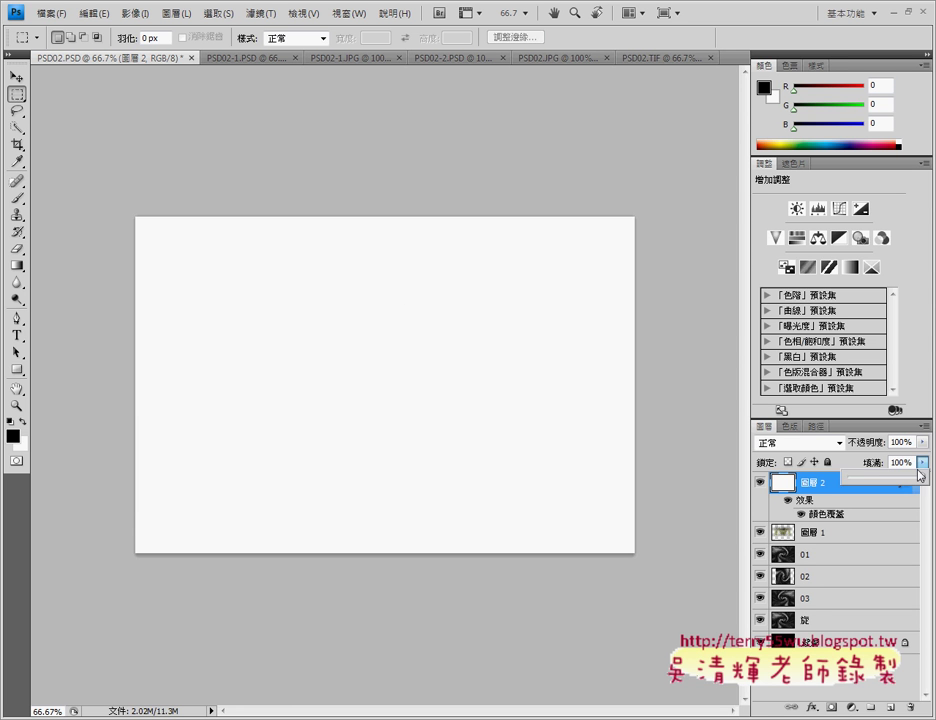
{"action": "left_click", "coordinate": [921, 483]}
{"action": "left_click", "coordinate": [922, 464]}
{"action": "mouse_move", "coordinate": [886, 481]}
{"action": "left_mouse_down"}
{"action": "mouse_move", "coordinate": [843, 481]}
{"action": "mouse_move", "coordinate": [892, 488]}
{"action": "mouse_move", "coordinate": [825, 486]}
{"action": "mouse_move", "coordinate": [927, 484]}
{"action": "left_mouse_up"}
{"action": "mouse_move", "coordinate": [921, 478]}
{"action": "left_mouse_down"}
{"action": "mouse_move", "coordinate": [858, 488]}
{"action": "mouse_move", "coordinate": [921, 478]}
{"action": "left_mouse_up"}
{"action": "left_click", "coordinate": [923, 442]}
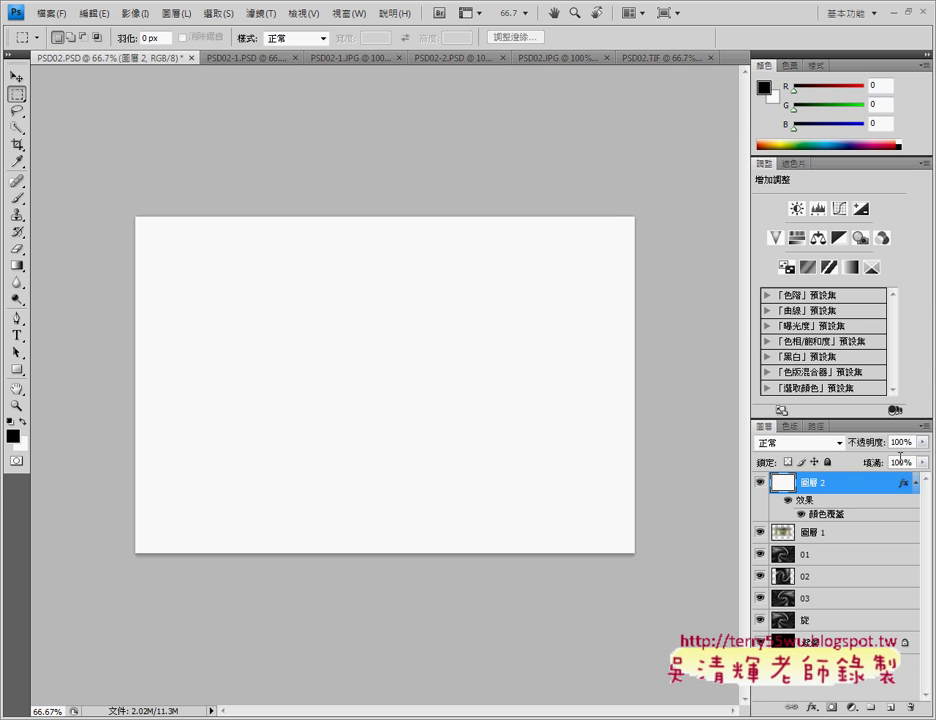
{"action": "left_click_drag", "start_coordinate": [919, 451], "coordinate": [856, 459]}
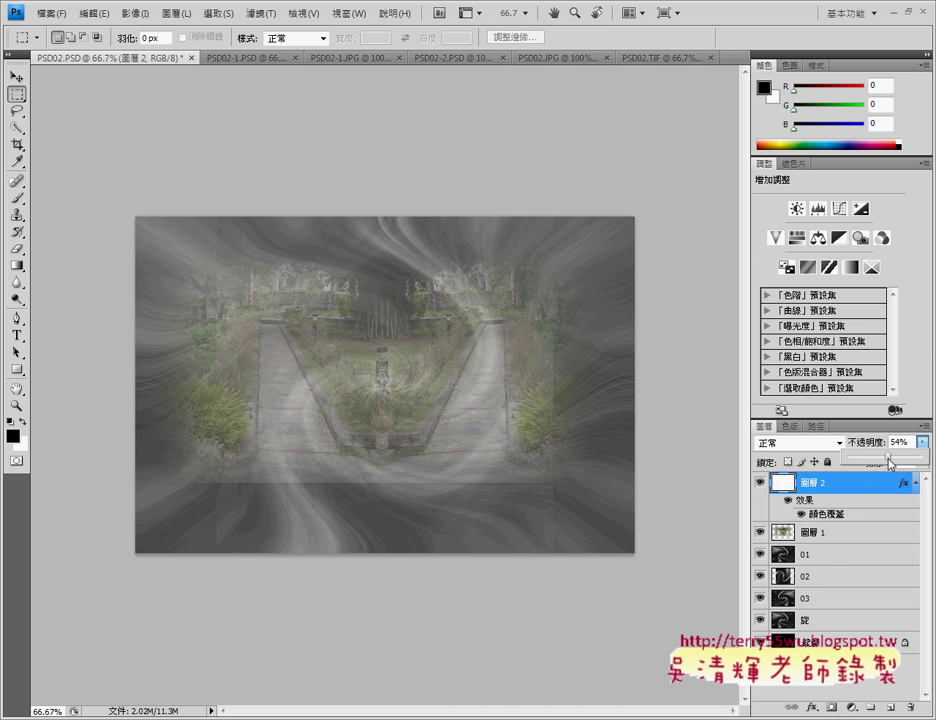
{"action": "left_click_drag", "start_coordinate": [855, 459], "coordinate": [918, 461]}
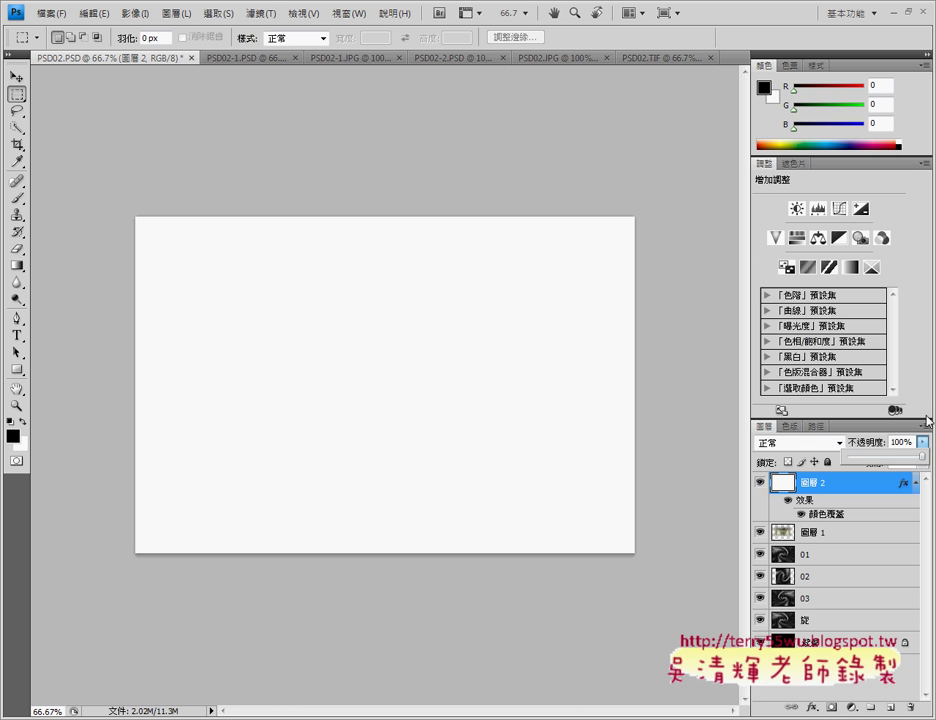
Set 圖層 2's fill to exactly 0% and switch to the instructions PDF.
{"action": "left_click", "coordinate": [922, 464]}
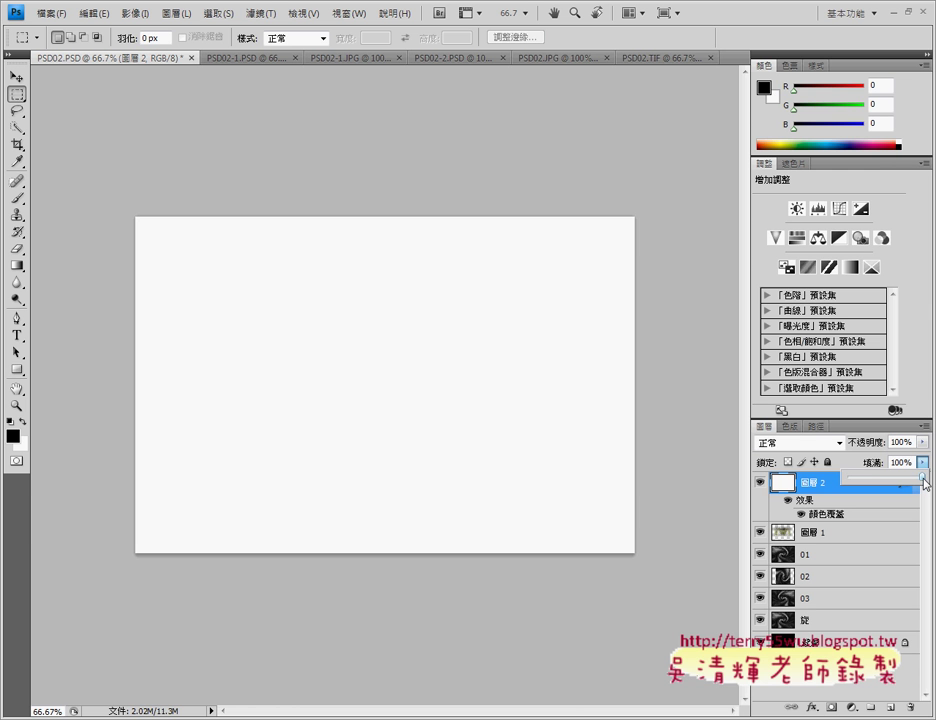
{"action": "left_click_drag", "start_coordinate": [907, 484], "coordinate": [851, 486]}
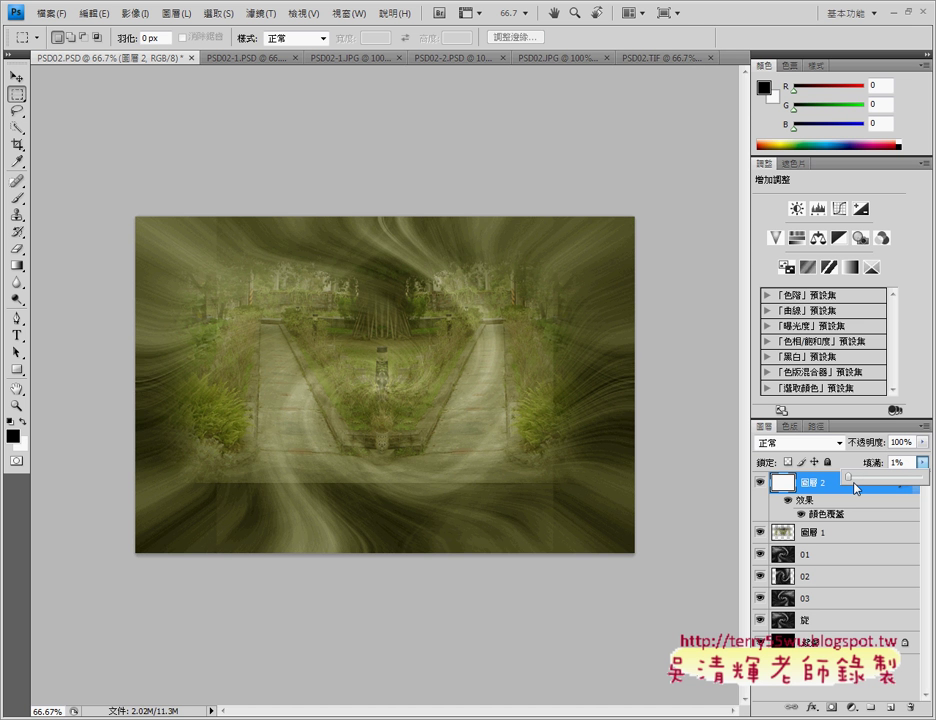
{"action": "left_click_drag", "start_coordinate": [857, 485], "coordinate": [848, 486]}
{"action": "key", "text": "alt+Tab"}
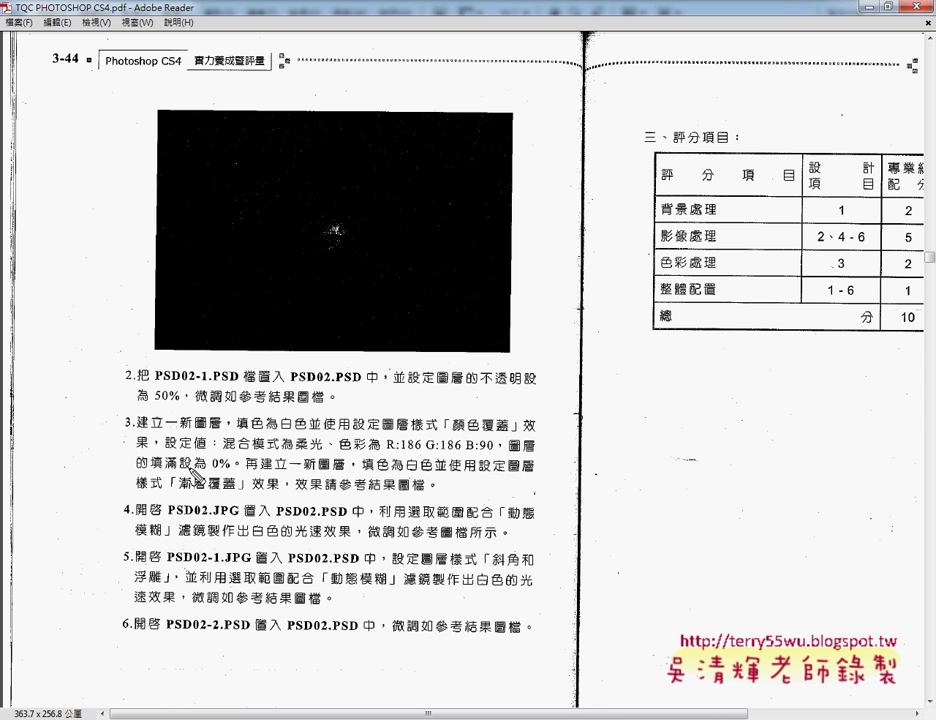
Underline 0%, 新圖層, 白色, 圖層 and 漸層覆蓋 in item 3, then clear the marks.
{"action": "left_click_drag", "start_coordinate": [212, 475], "coordinate": [234, 470]}
{"action": "left_click_drag", "start_coordinate": [304, 474], "coordinate": [337, 474]}
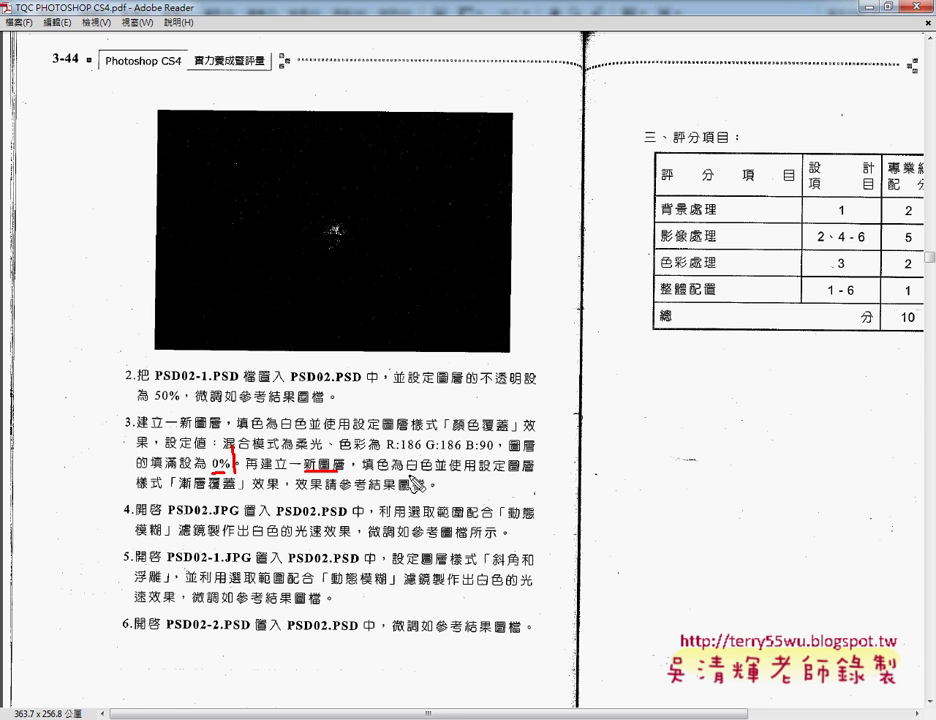
{"action": "left_click_drag", "start_coordinate": [408, 475], "coordinate": [429, 475]}
{"action": "left_click_drag", "start_coordinate": [508, 474], "coordinate": [537, 473]}
{"action": "left_click_drag", "start_coordinate": [182, 492], "coordinate": [226, 492]}
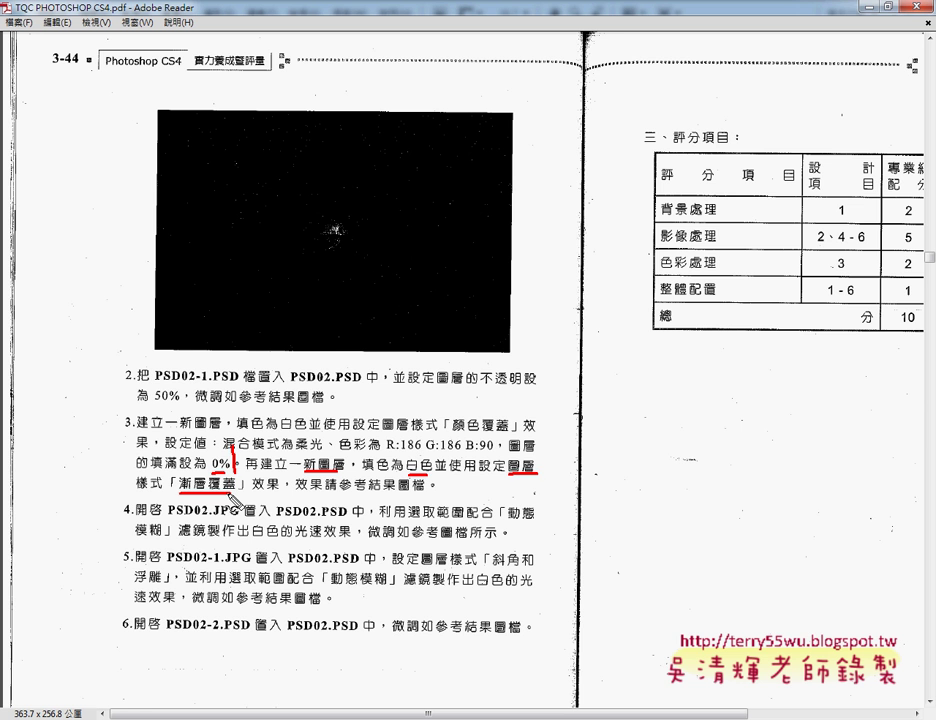
{"action": "key", "text": "Escape"}
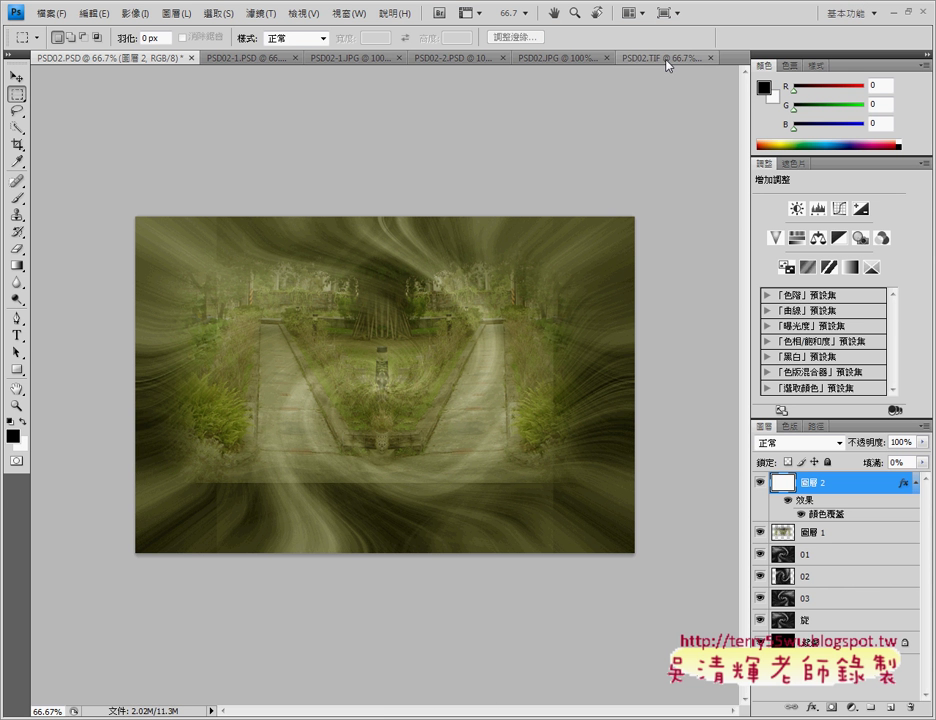
Check the PSD02.TIF reference, then add a new layer in PSD02.PSD.
{"action": "left_click", "coordinate": [660, 57]}
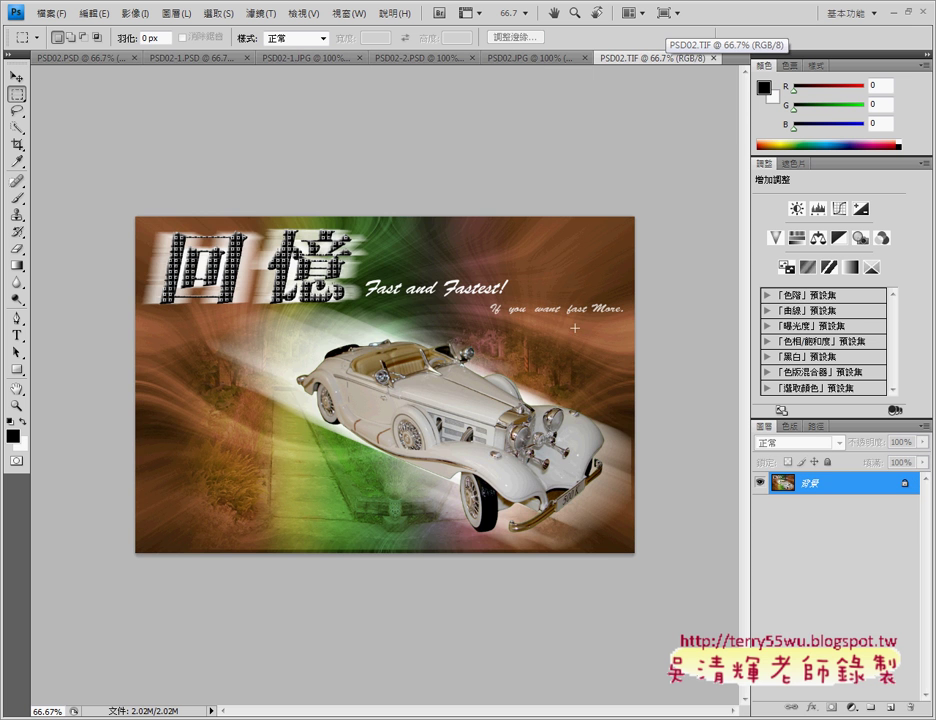
{"action": "left_click", "coordinate": [72, 60]}
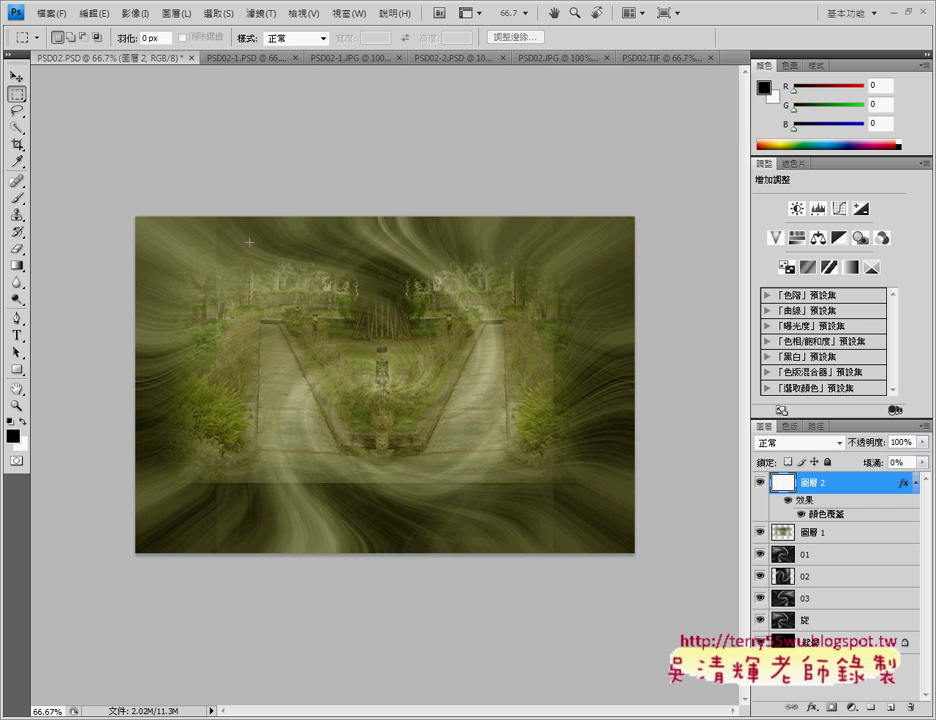
{"action": "left_click", "coordinate": [891, 708]}
Fill 圖層 3 with white and open its Layer Style dialog.
{"action": "left_click", "coordinate": [80, 14]}
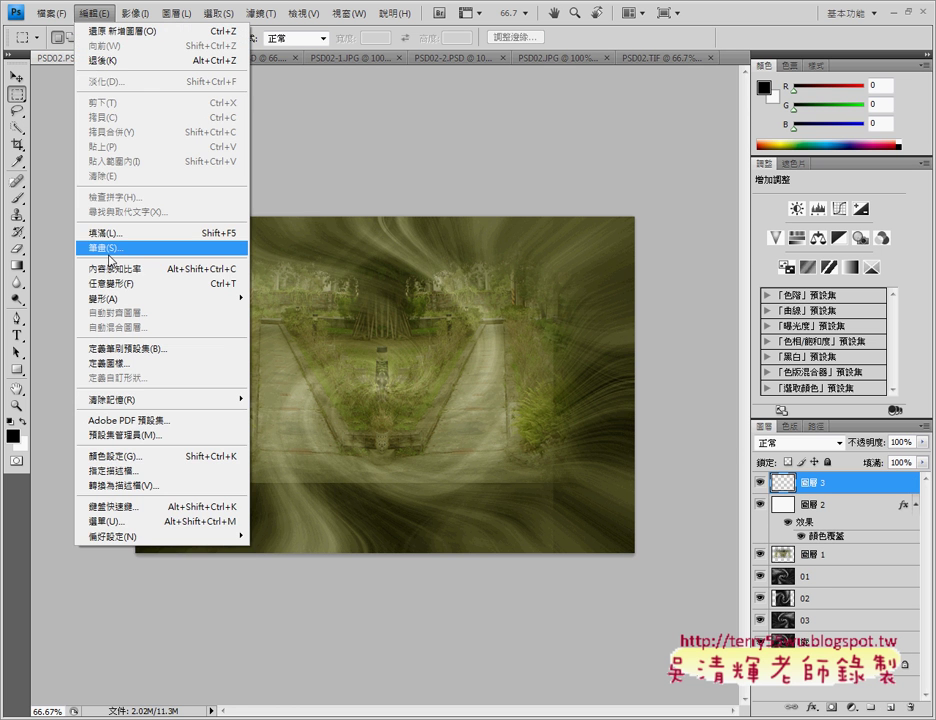
{"action": "left_click", "coordinate": [100, 232]}
{"action": "left_click", "coordinate": [533, 220]}
{"action": "key", "text": "m"}
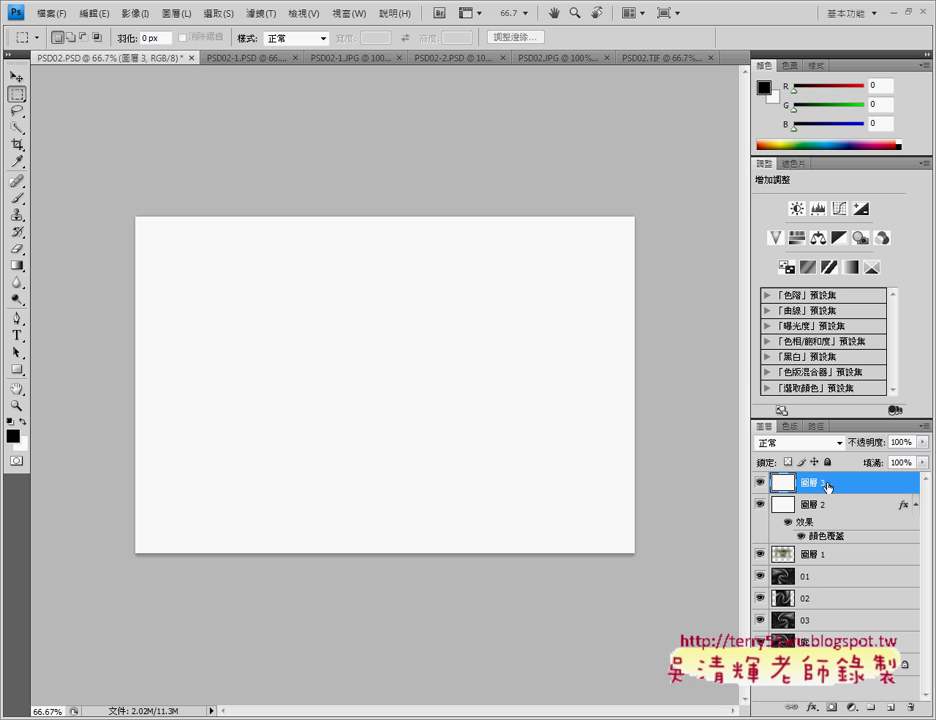
{"action": "double_click", "coordinate": [786, 485]}
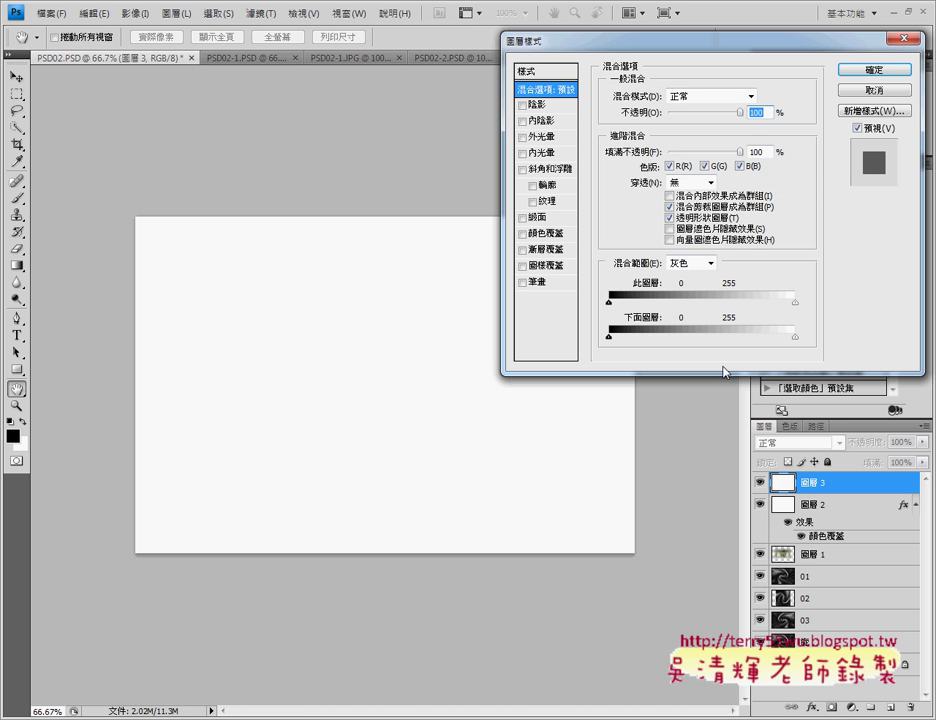
Try a Spectrum gradient overlay on 圖層 3, then discard it and close Layer Style.
{"action": "left_click", "coordinate": [553, 252]}
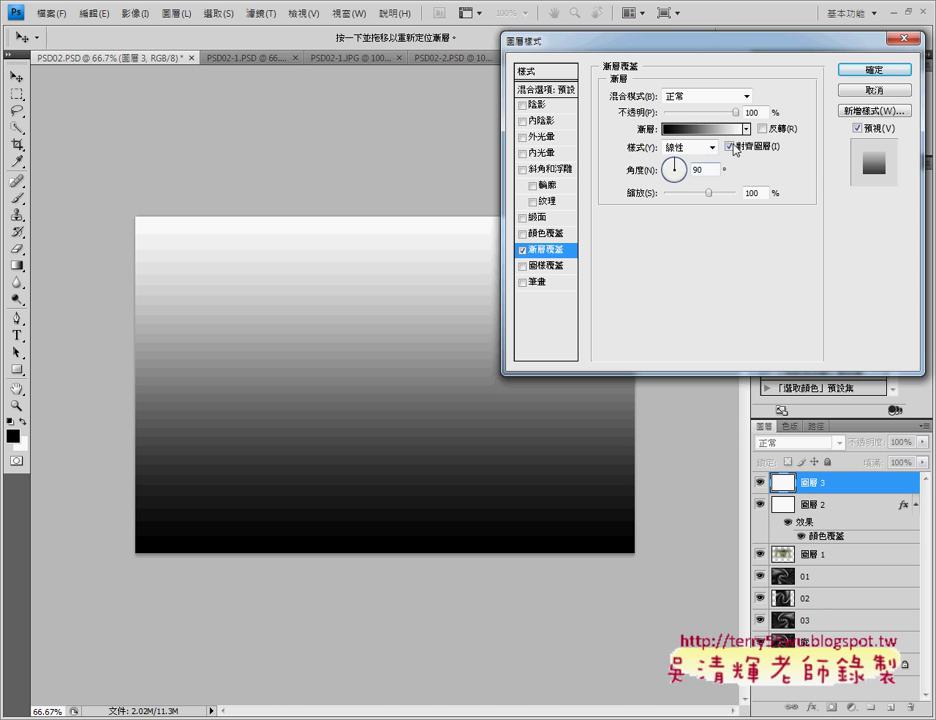
{"action": "left_click_drag", "start_coordinate": [726, 44], "coordinate": [713, 170]}
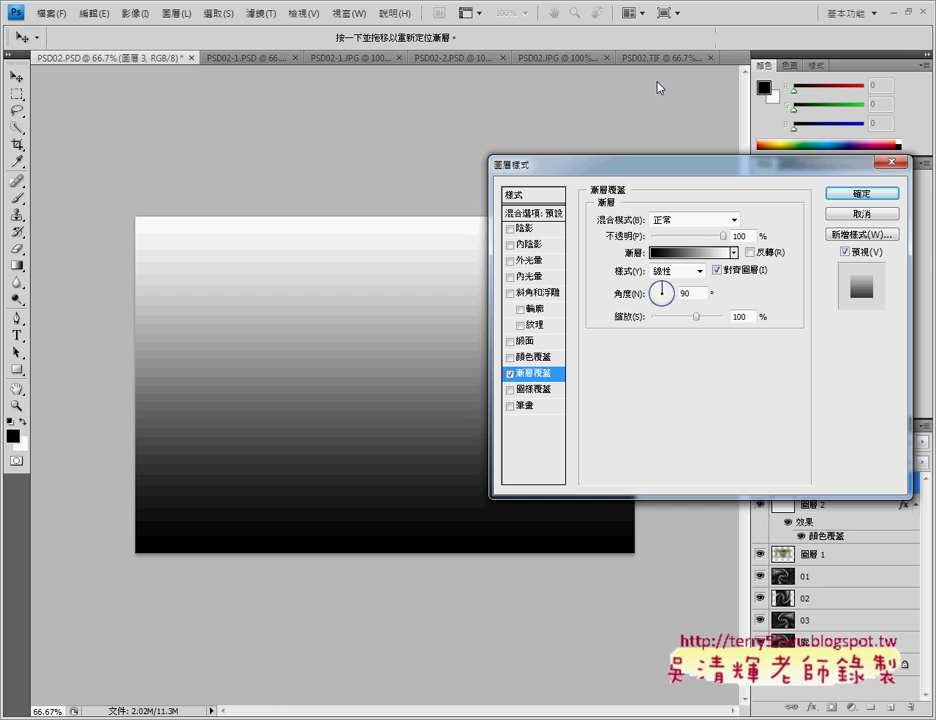
{"action": "left_click", "coordinate": [734, 253]}
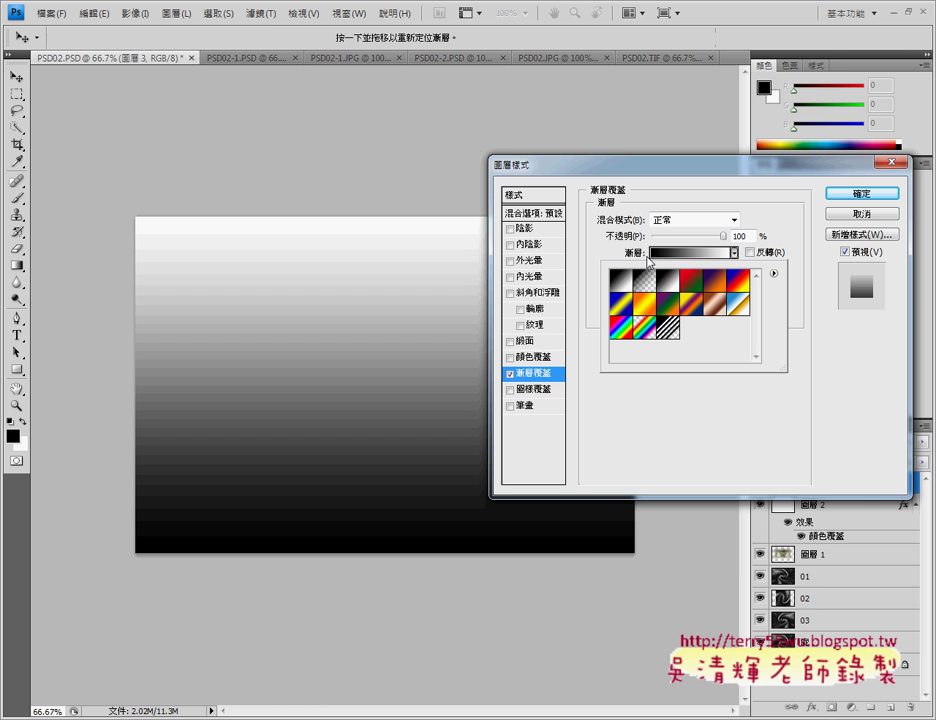
{"action": "left_click", "coordinate": [619, 330]}
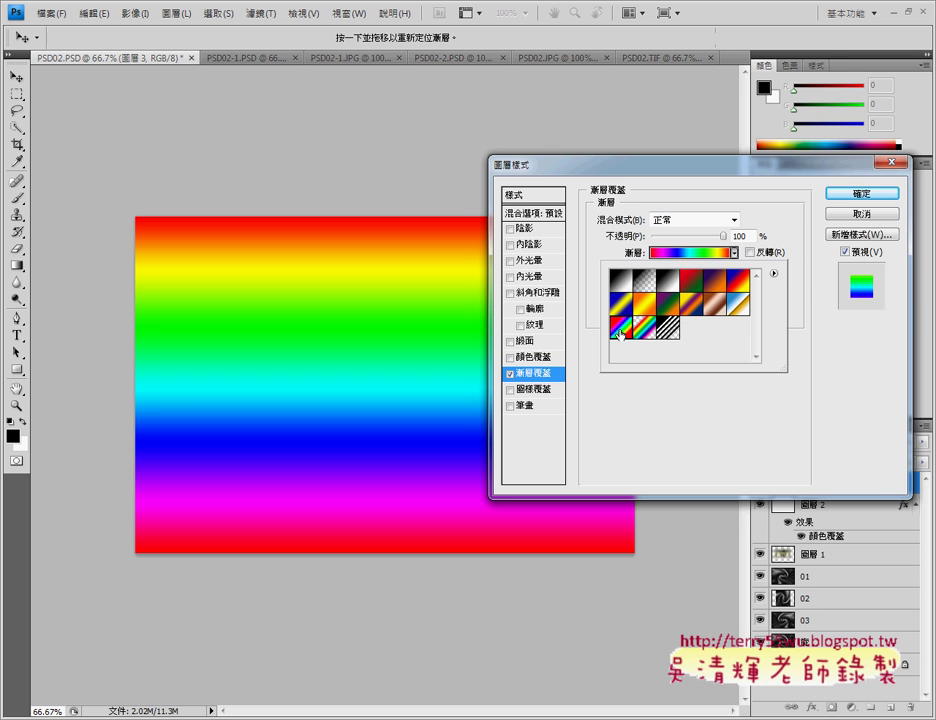
{"action": "left_click", "coordinate": [455, 243]}
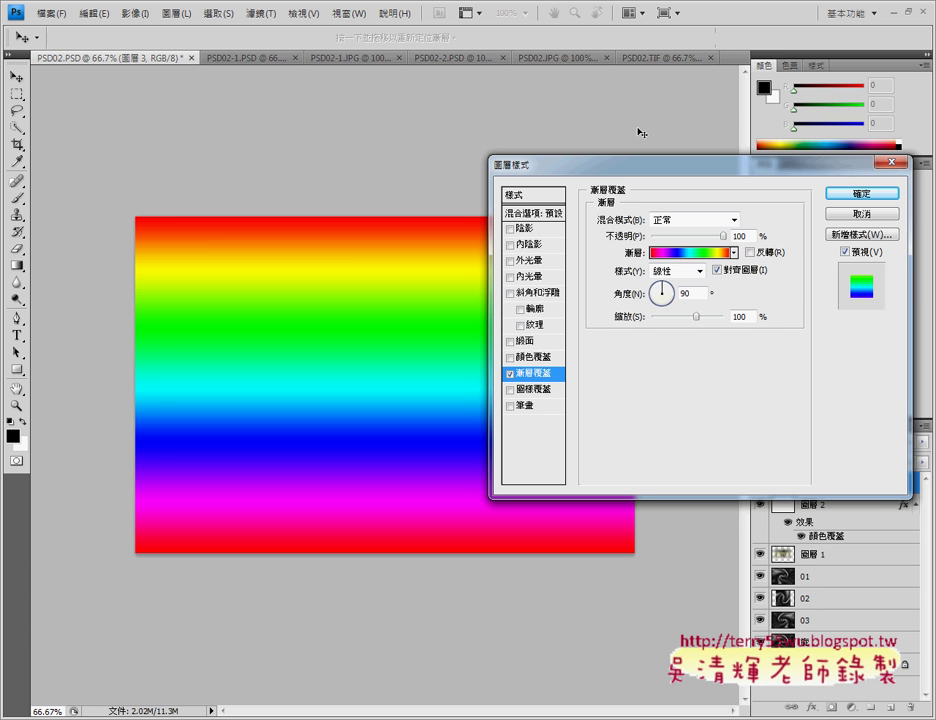
{"action": "left_click_drag", "start_coordinate": [631, 171], "coordinate": [542, 167]}
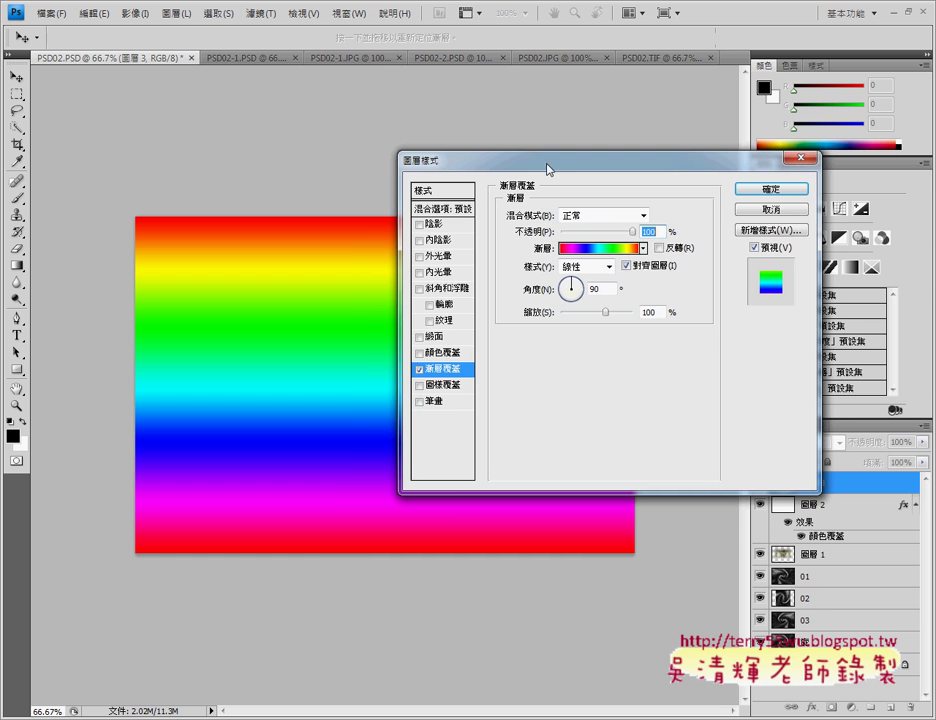
{"action": "left_click", "coordinate": [774, 210]}
After checking the PSD02.TIF reference, reapply a Spectrum gradient overlay to 圖層 3.
{"action": "left_click", "coordinate": [648, 59]}
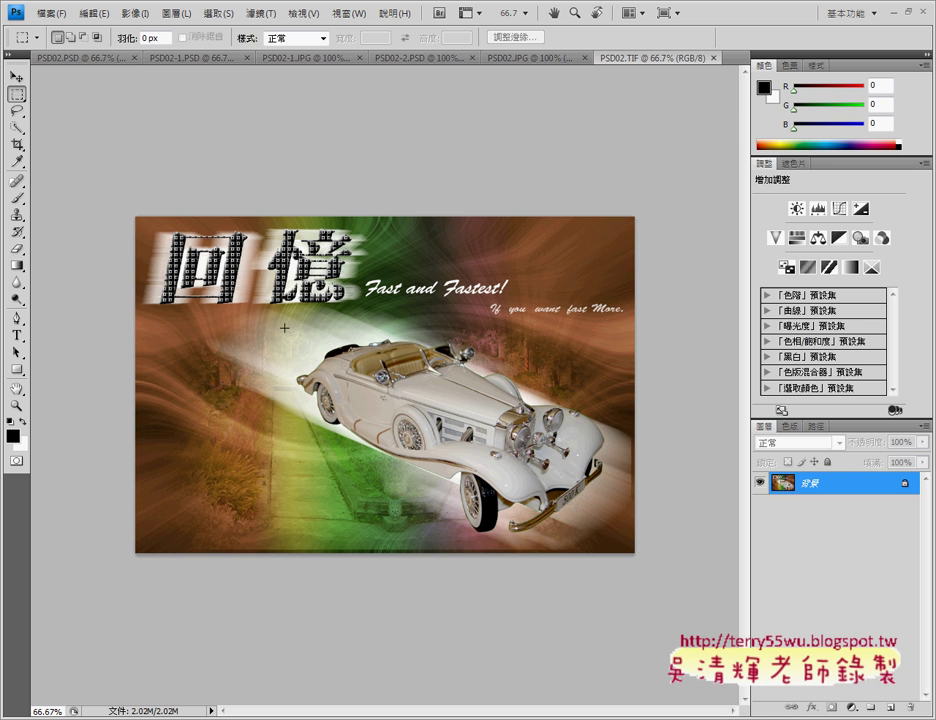
{"action": "left_click", "coordinate": [88, 60]}
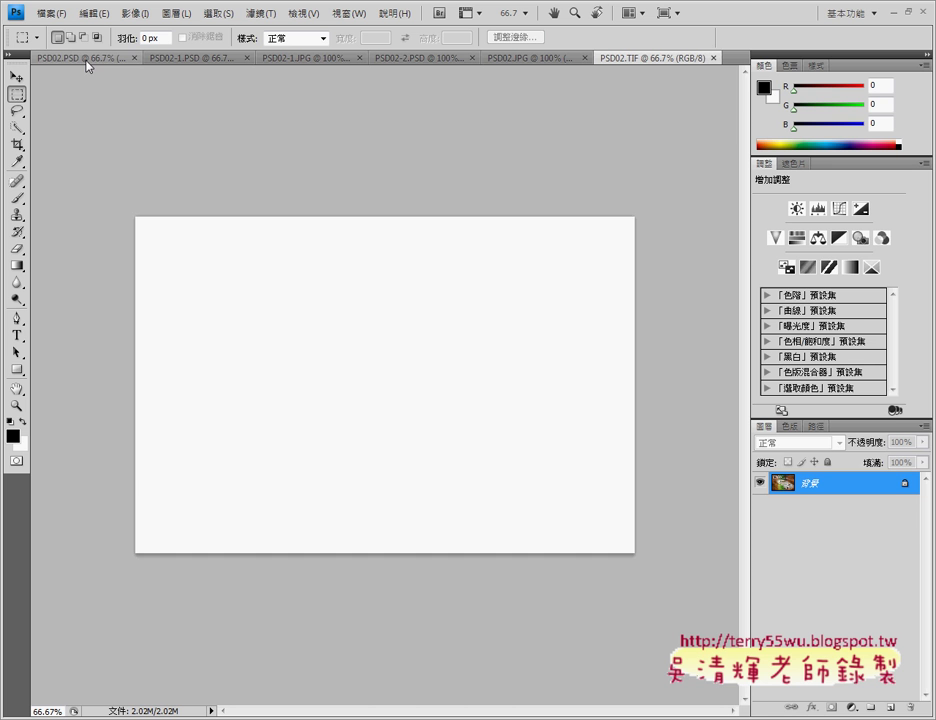
{"action": "double_click", "coordinate": [770, 484]}
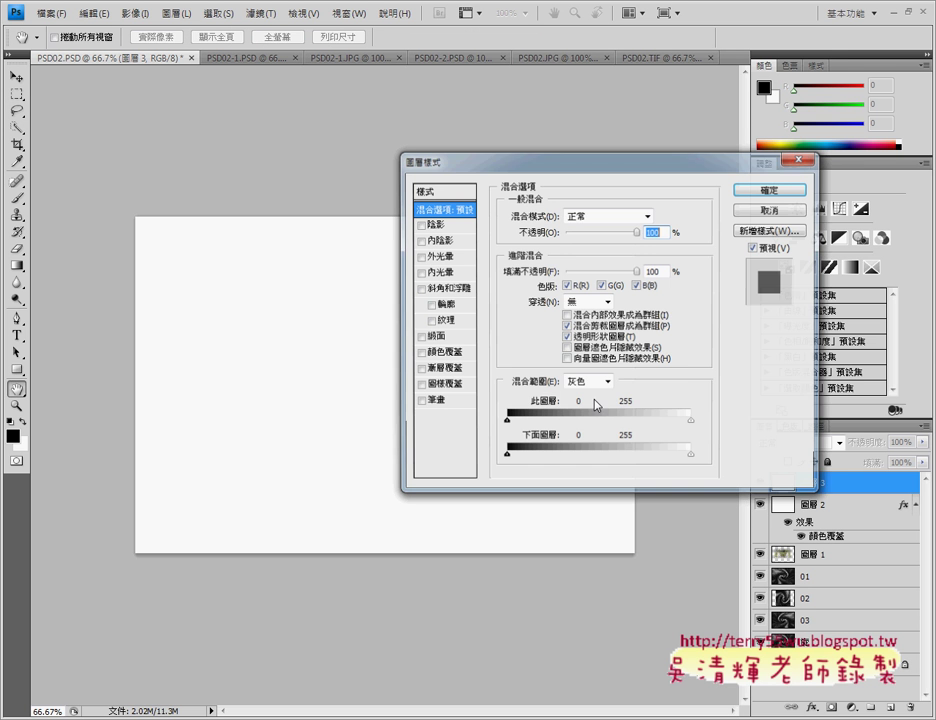
{"action": "left_click", "coordinate": [440, 369]}
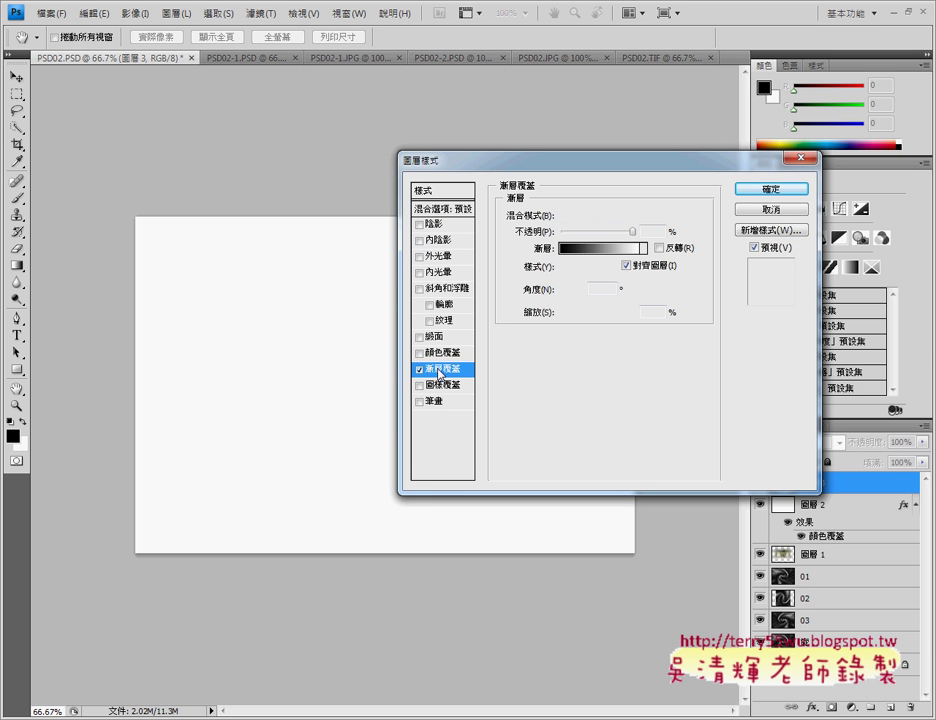
{"action": "left_click", "coordinate": [643, 249]}
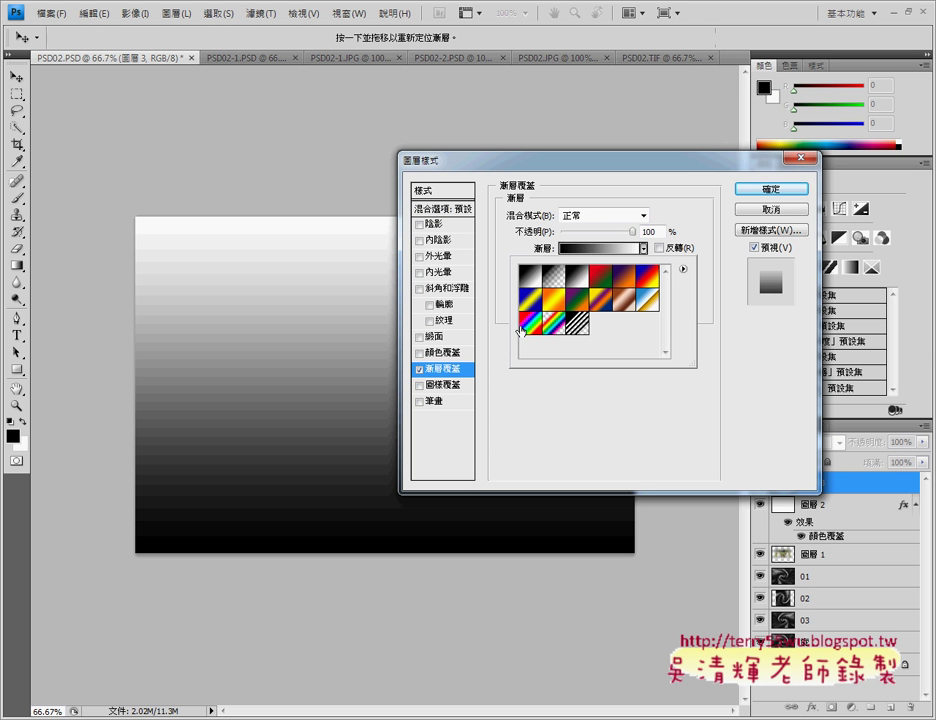
{"action": "left_click", "coordinate": [530, 322]}
{"action": "left_click", "coordinate": [696, 231]}
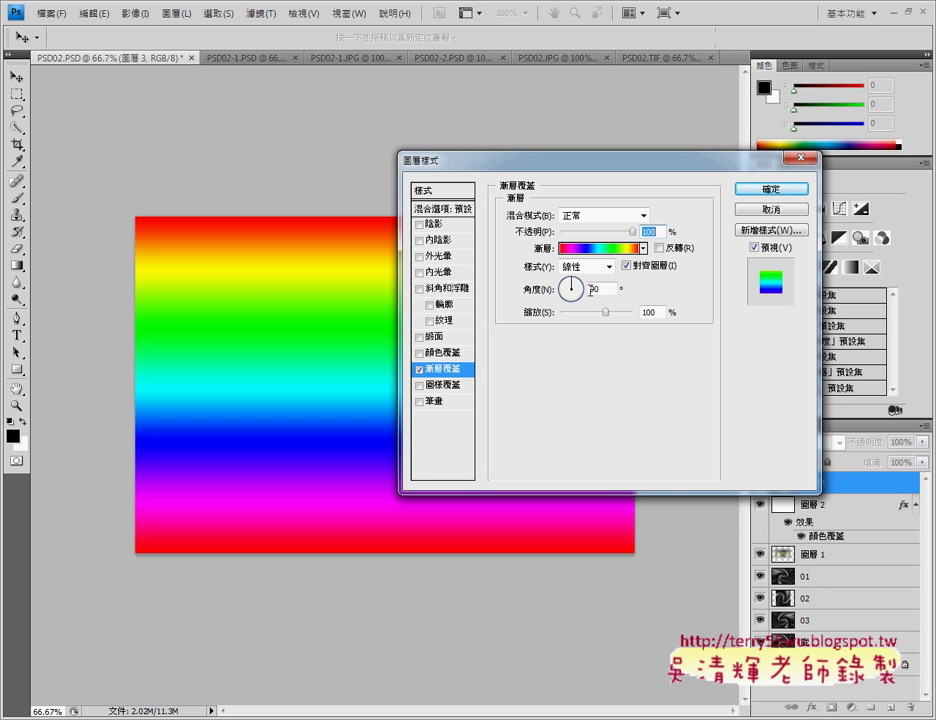
Set the gradient overlay angle to 0°.
{"action": "left_click", "coordinate": [572, 283]}
{"action": "type", "text": "0"}
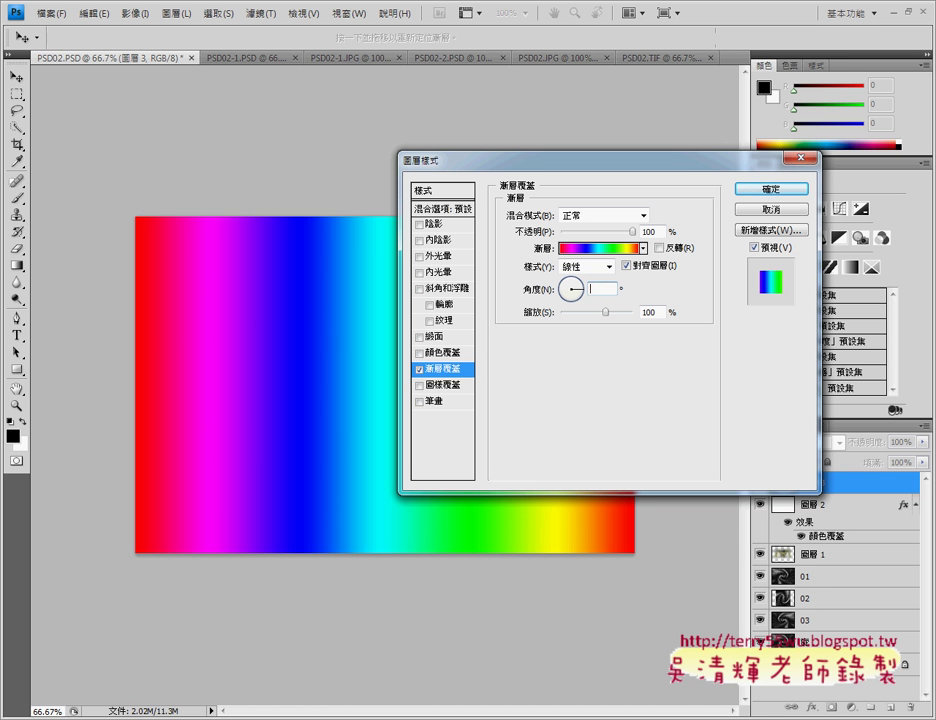
{"action": "type", "text": "90"}
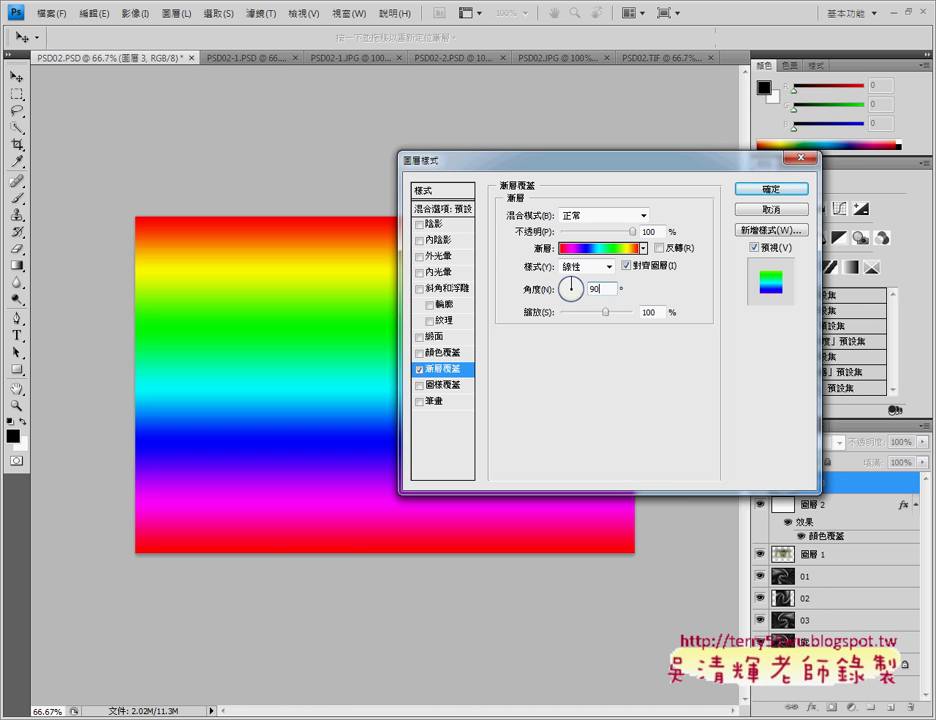
{"action": "key", "text": "BackSpace"}
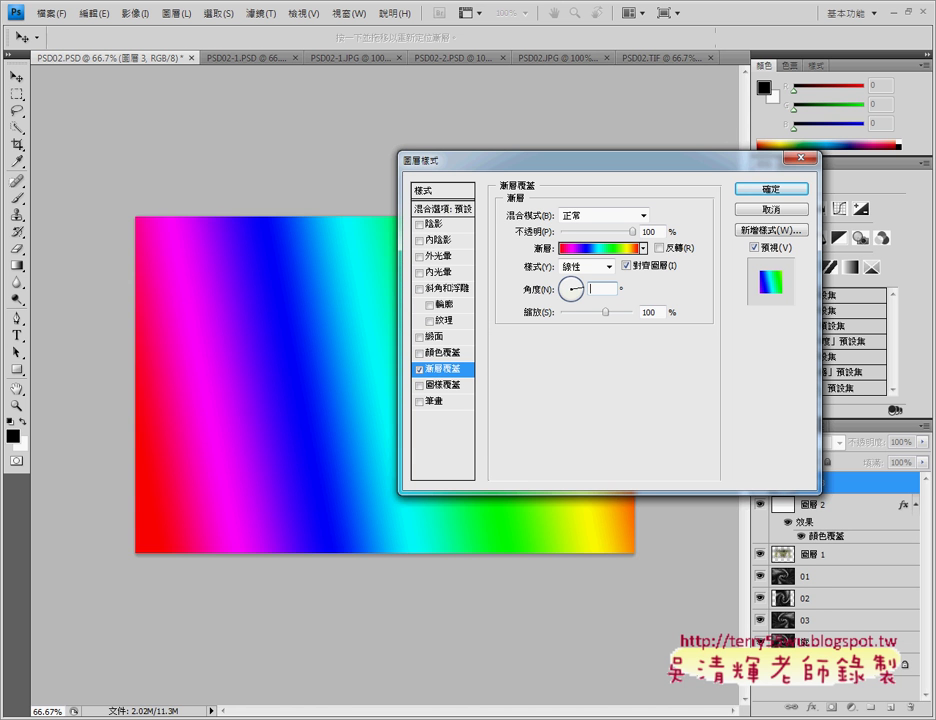
{"action": "type", "text": "0"}
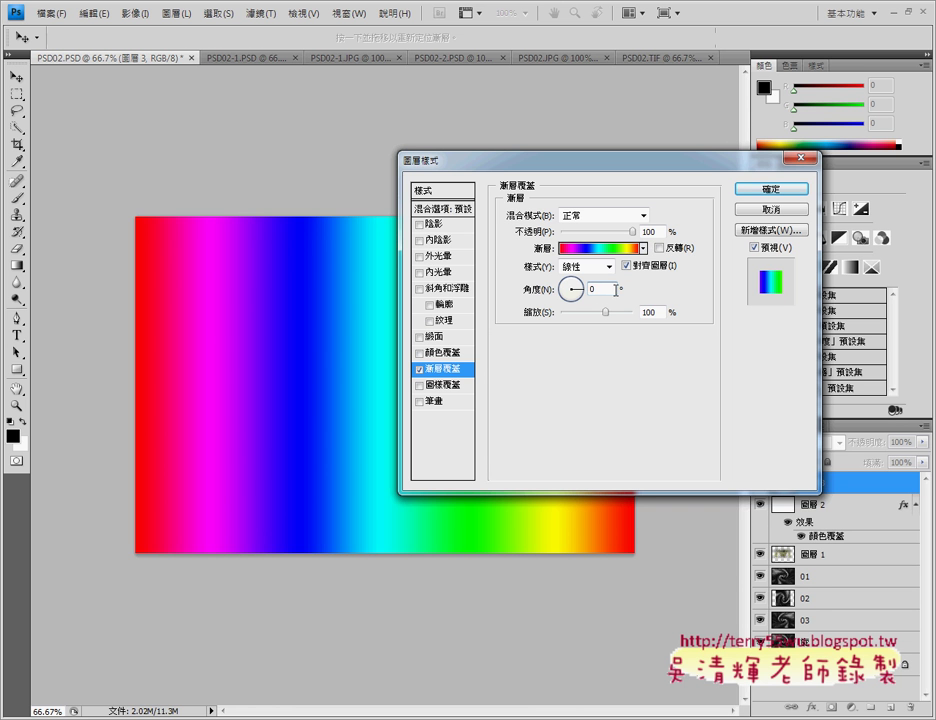
Set the gradient overlay blend mode to Overlay (覆蓋) and check the exercise PDF.
{"action": "left_click", "coordinate": [643, 216]}
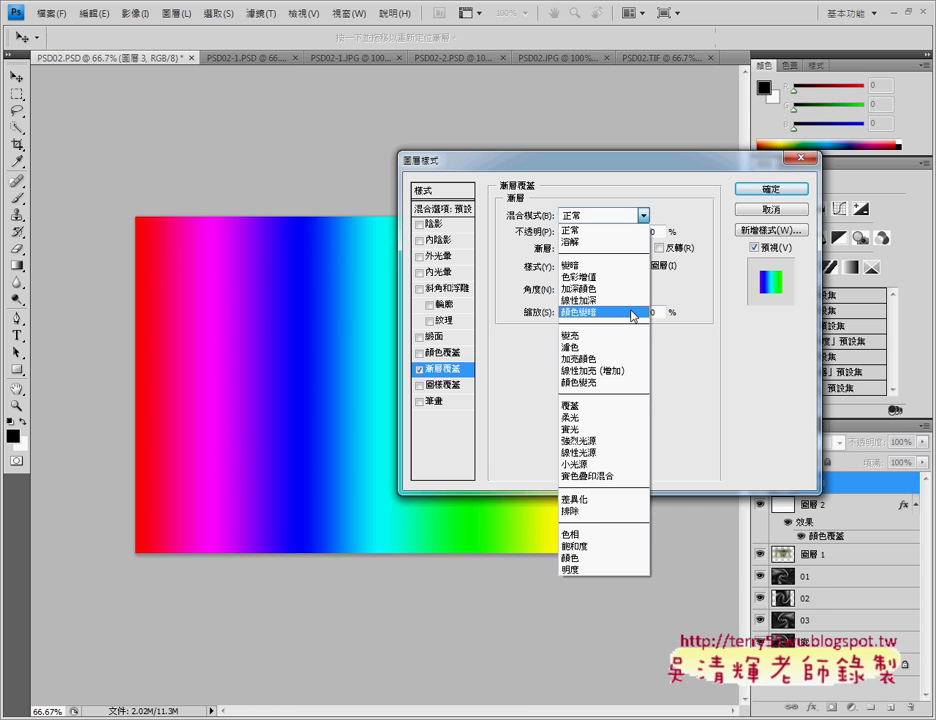
{"action": "left_click", "coordinate": [580, 406]}
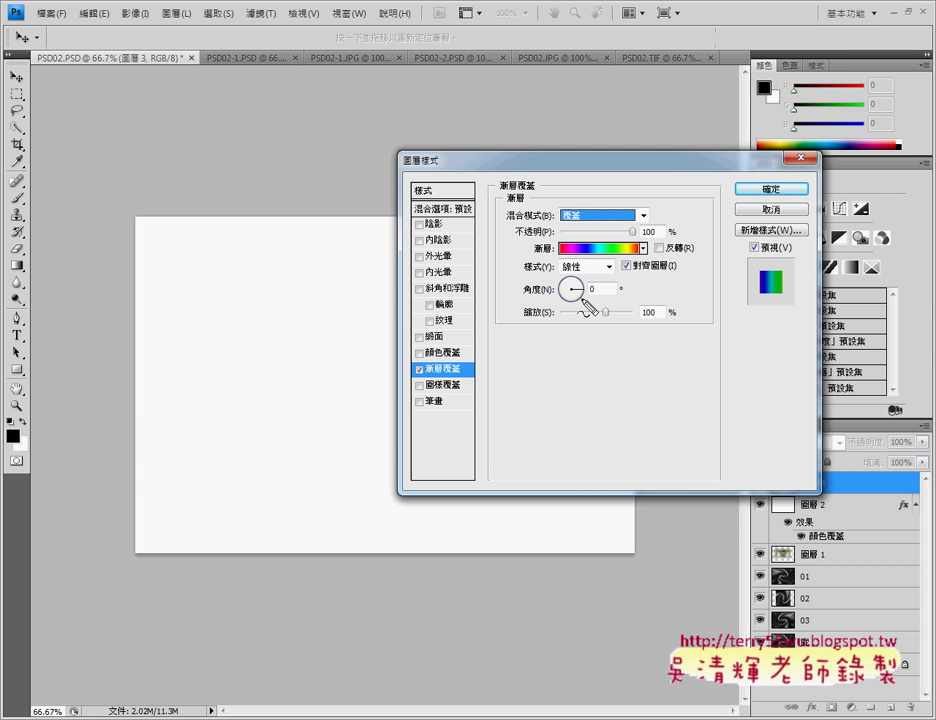
{"action": "left_click_drag", "start_coordinate": [455, 358], "coordinate": [452, 362]}
{"action": "left_click_drag", "start_coordinate": [392, 314], "coordinate": [425, 350]}
{"action": "mouse_move", "coordinate": [578, 198]}
{"action": "left_mouse_down"}
{"action": "mouse_move", "coordinate": [556, 260]}
{"action": "mouse_move", "coordinate": [585, 300]}
{"action": "left_mouse_up"}
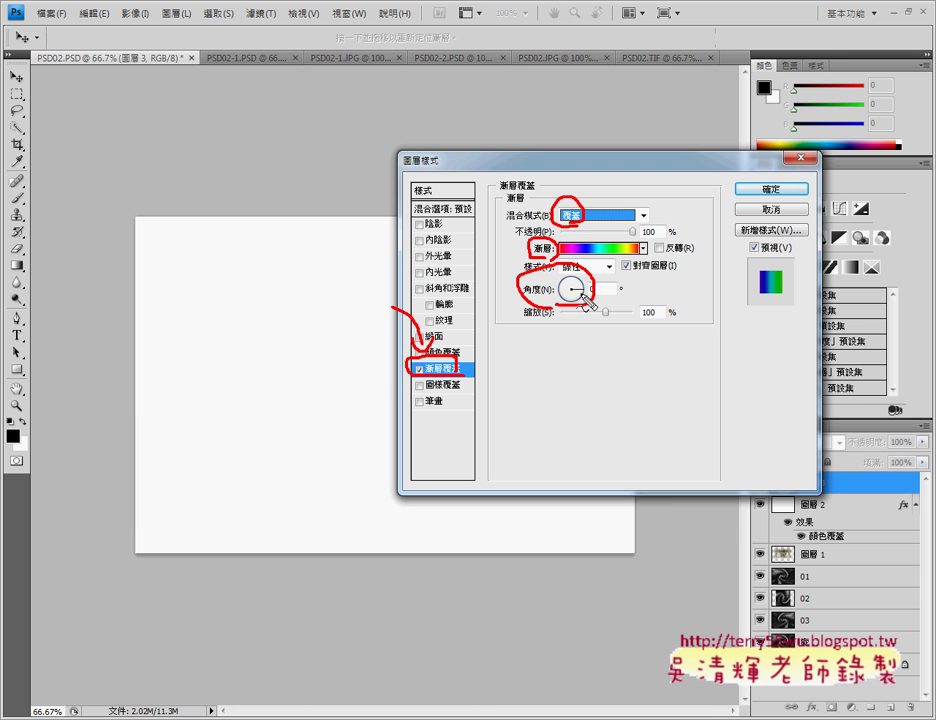
{"action": "key", "text": "Escape"}
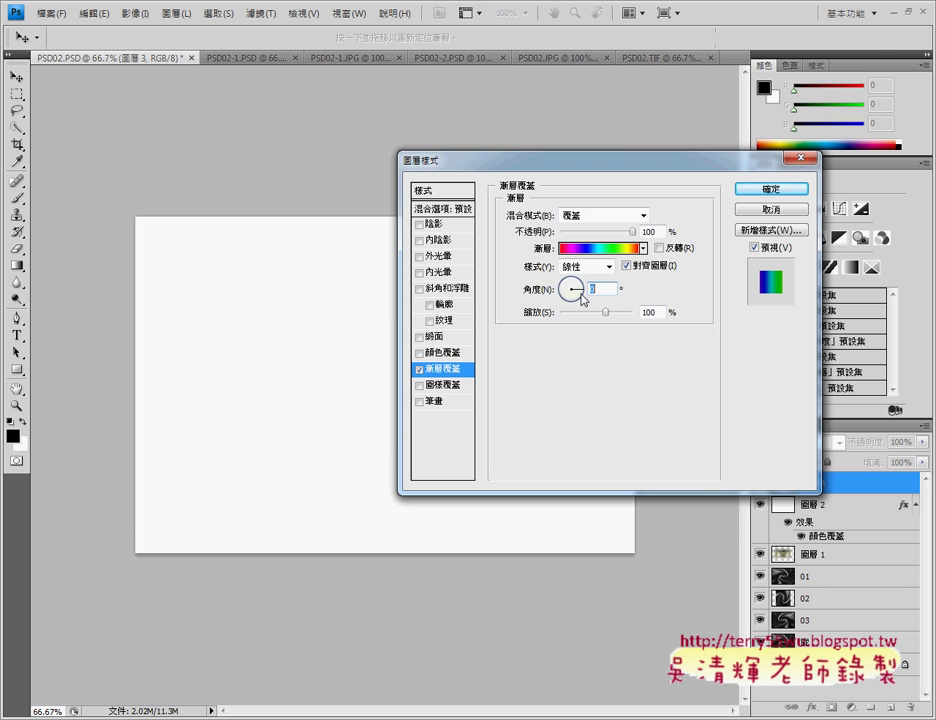
{"action": "key", "text": "alt+Tab"}
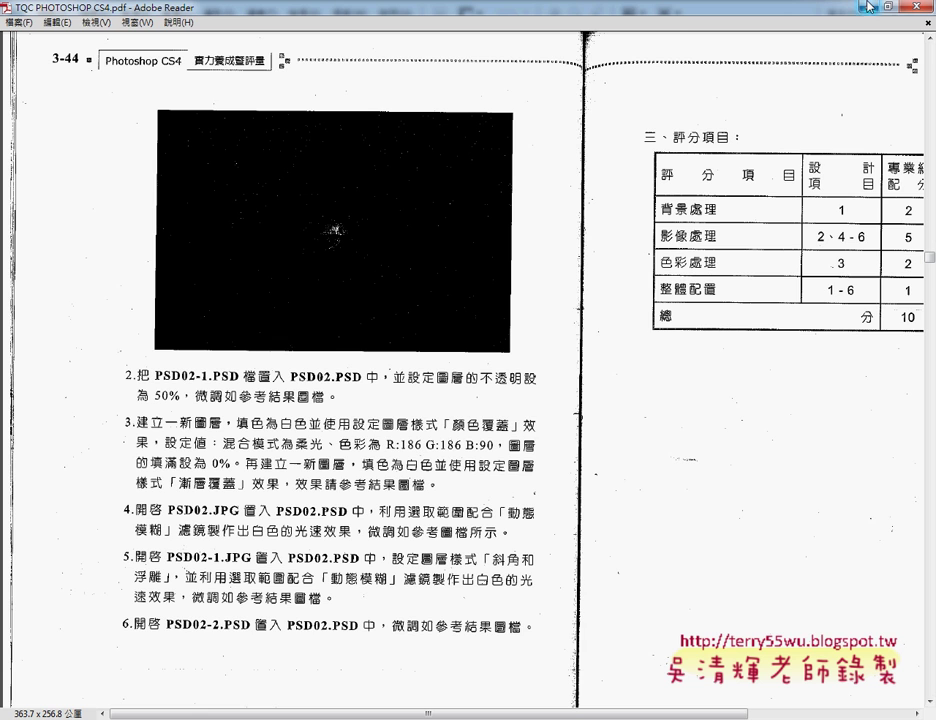
{"action": "key", "text": "alt+Tab"}
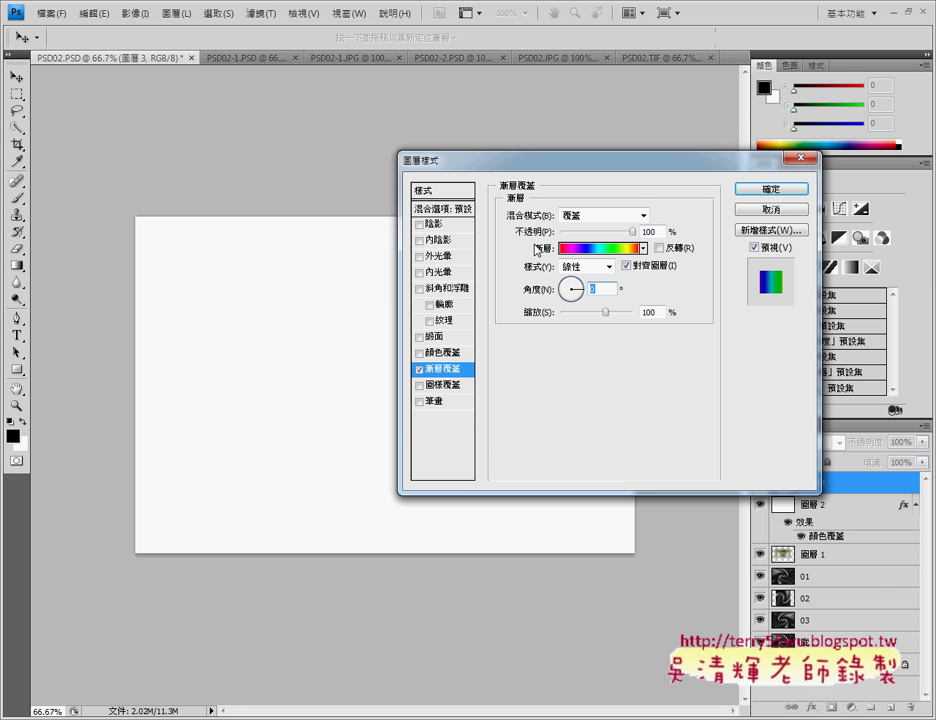
Set the gradient overlay opacity to 25%, keep the Linear style, and apply it.
{"action": "left_click_drag", "start_coordinate": [632, 232], "coordinate": [578, 236]}
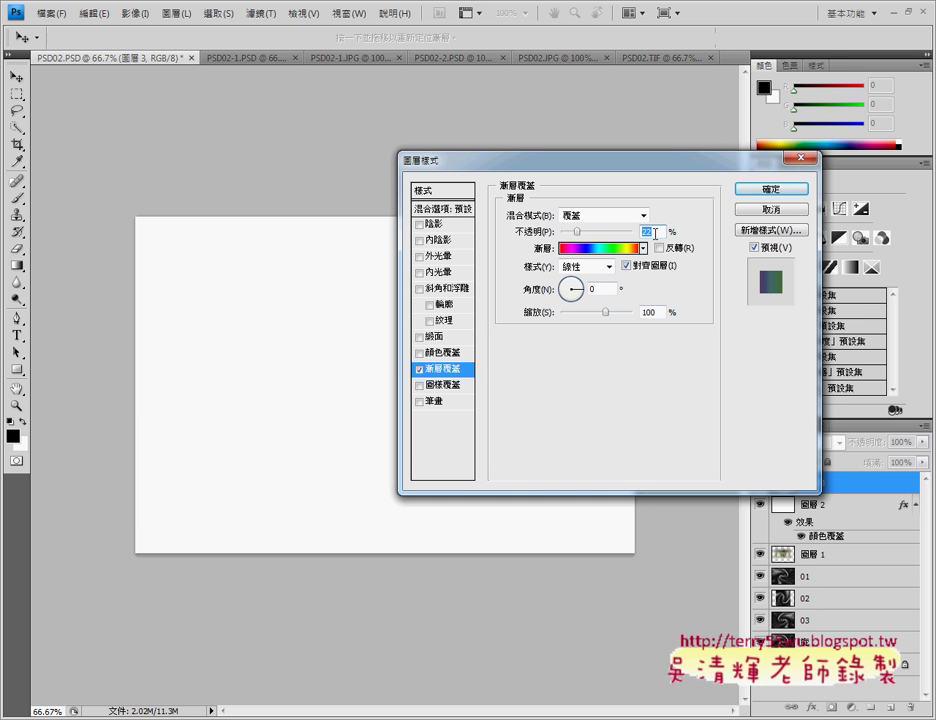
{"action": "type", "text": "15"}
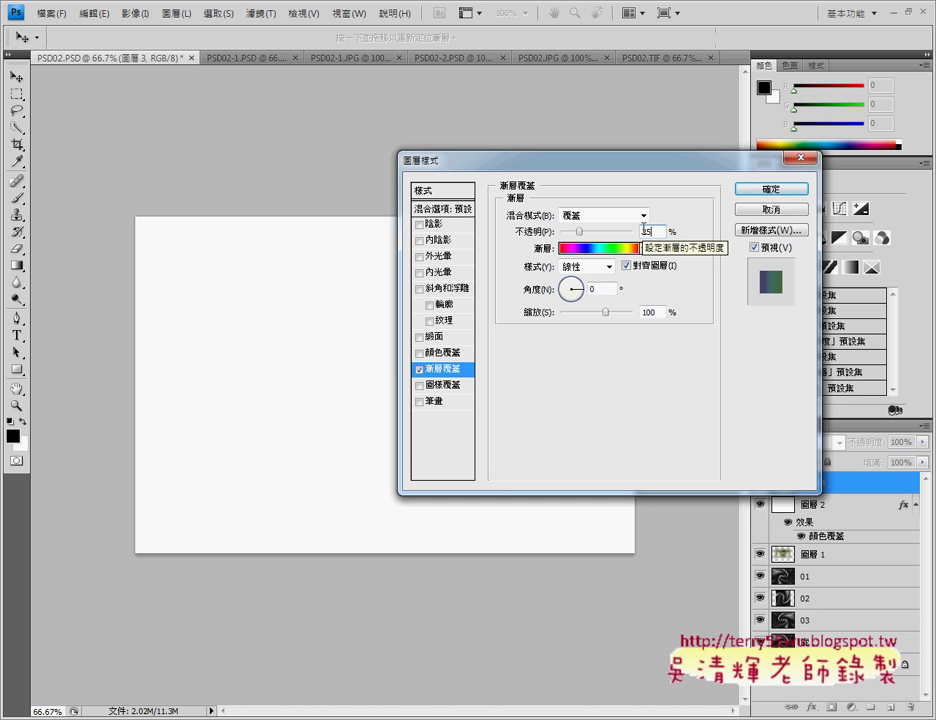
{"action": "key", "text": "BackSpace"}
{"action": "key", "text": "BackSpace"}
{"action": "type", "text": "25"}
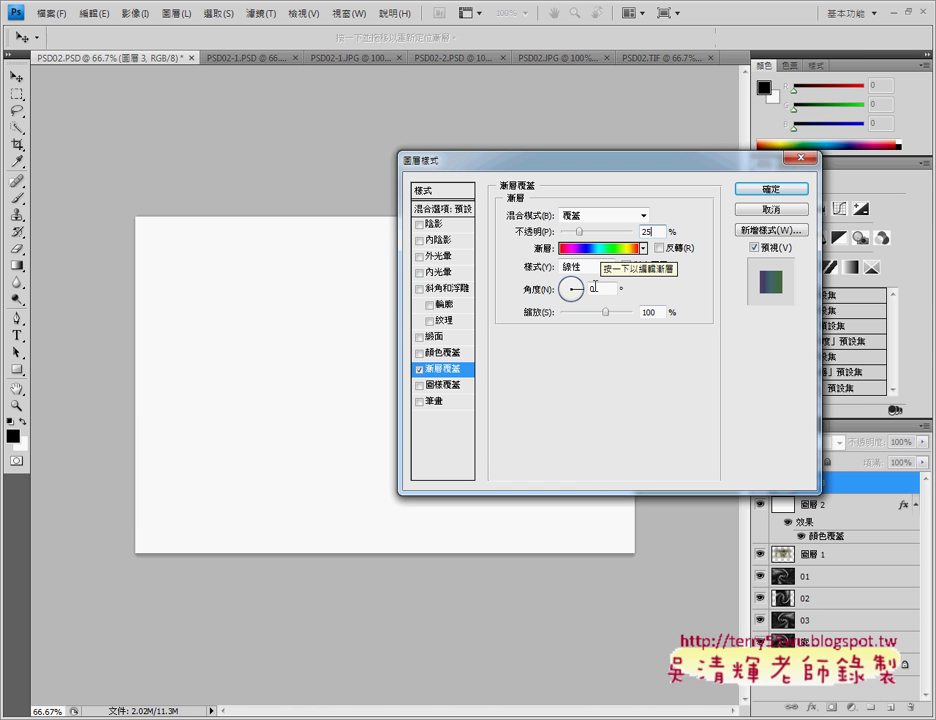
{"action": "left_click", "coordinate": [601, 267]}
{"action": "left_click", "coordinate": [601, 267]}
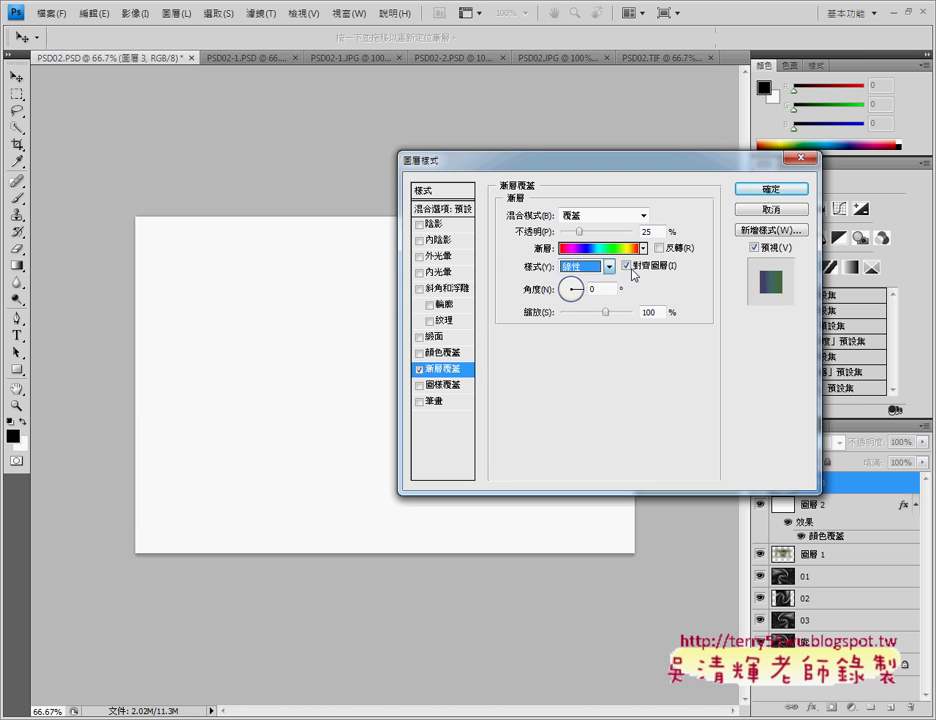
{"action": "left_click", "coordinate": [760, 190]}
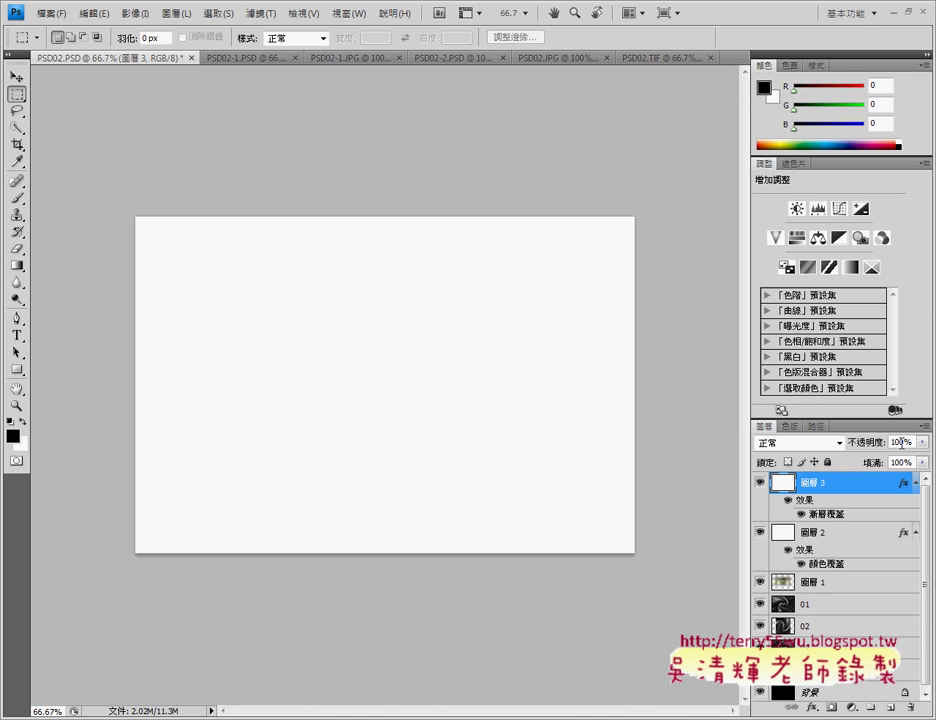
{"action": "left_click_drag", "start_coordinate": [904, 442], "coordinate": [891, 443]}
{"action": "left_click", "coordinate": [838, 442]}
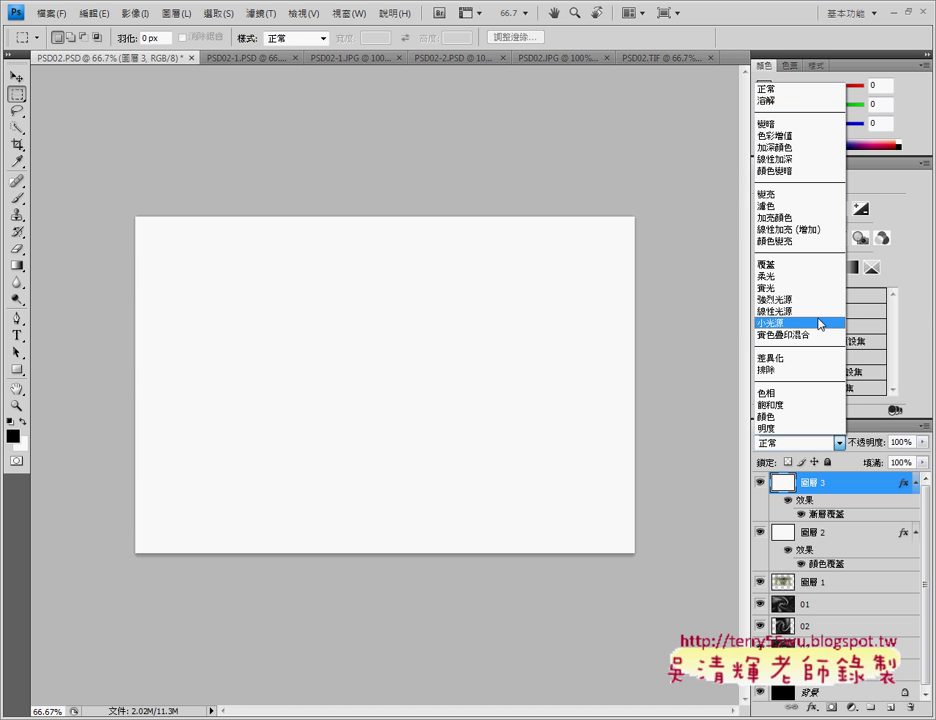
{"action": "left_click", "coordinate": [811, 272]}
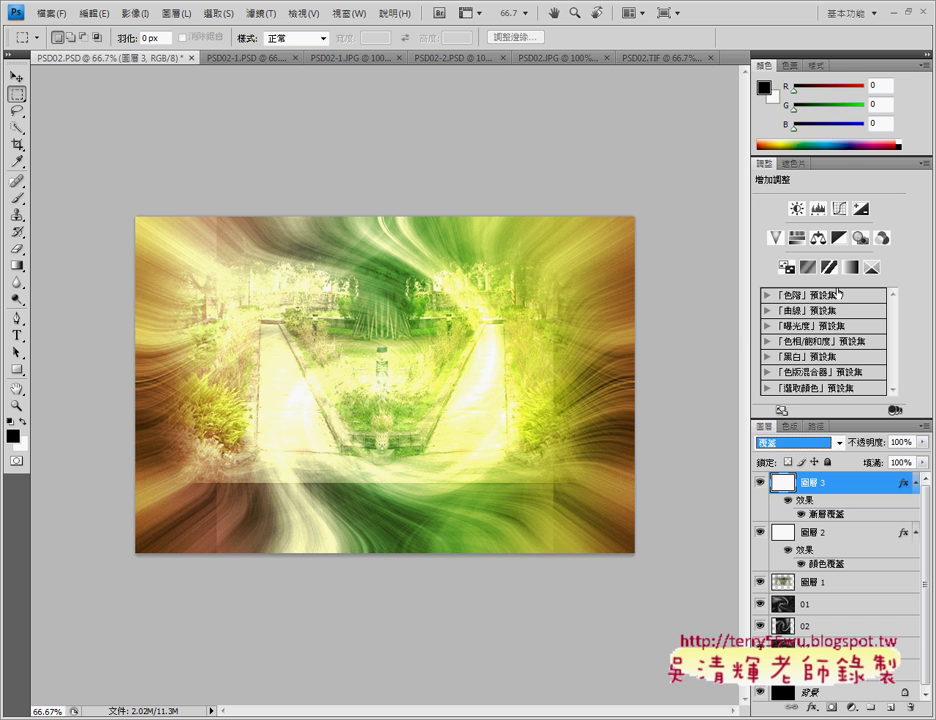
{"action": "left_click", "coordinate": [823, 446]}
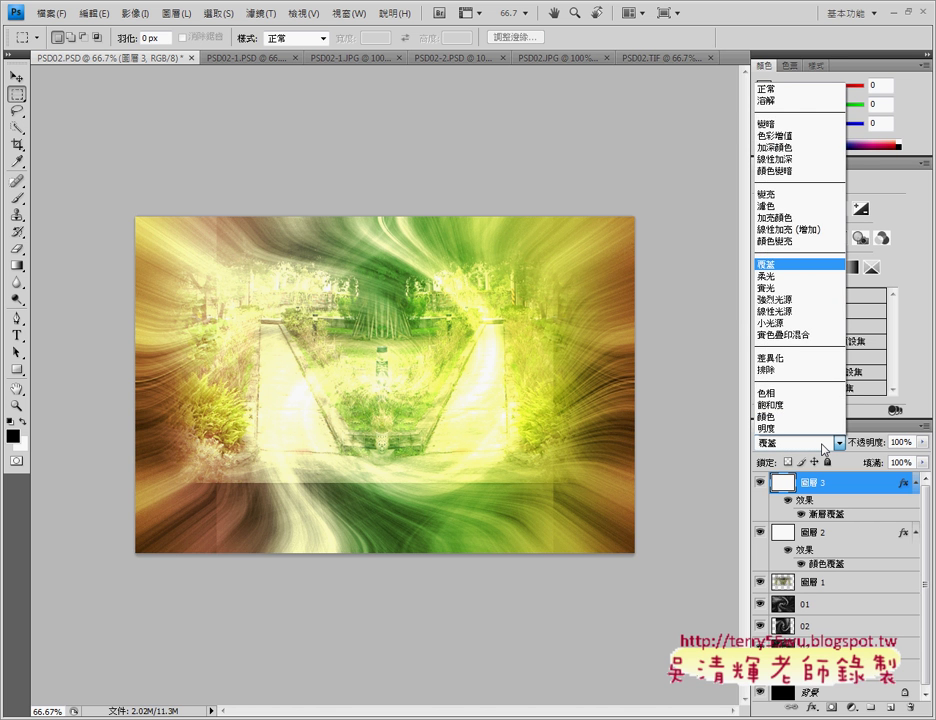
{"action": "left_click", "coordinate": [823, 446]}
{"action": "left_click", "coordinate": [823, 446]}
{"action": "left_click", "coordinate": [810, 96]}
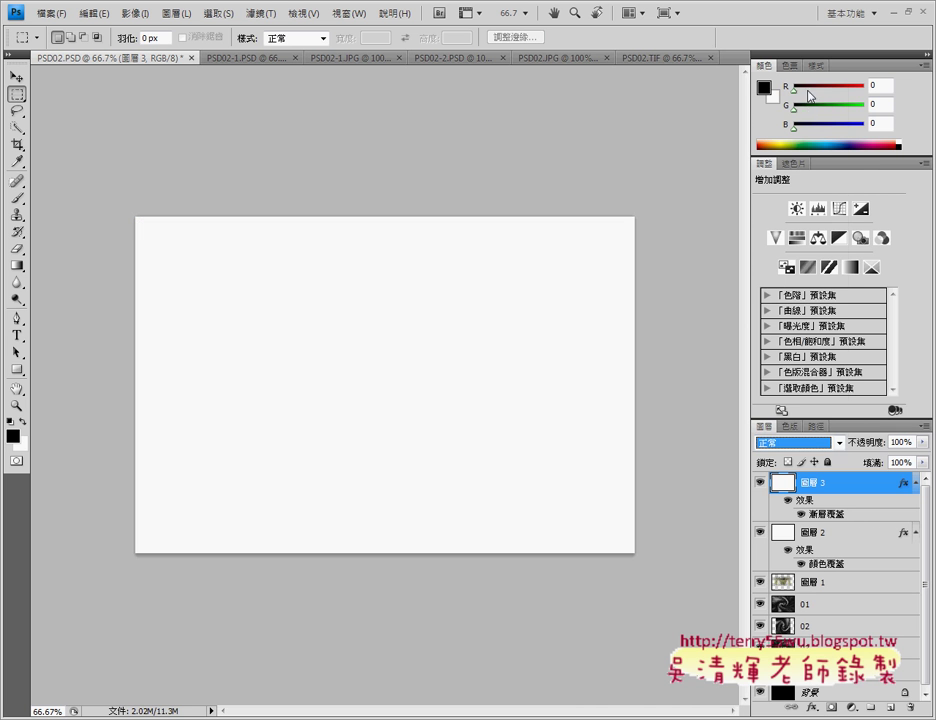
{"action": "left_click", "coordinate": [924, 463]}
{"action": "mouse_move", "coordinate": [924, 465]}
{"action": "left_mouse_down"}
{"action": "mouse_move", "coordinate": [868, 486]}
{"action": "mouse_move", "coordinate": [921, 480]}
{"action": "left_mouse_up"}
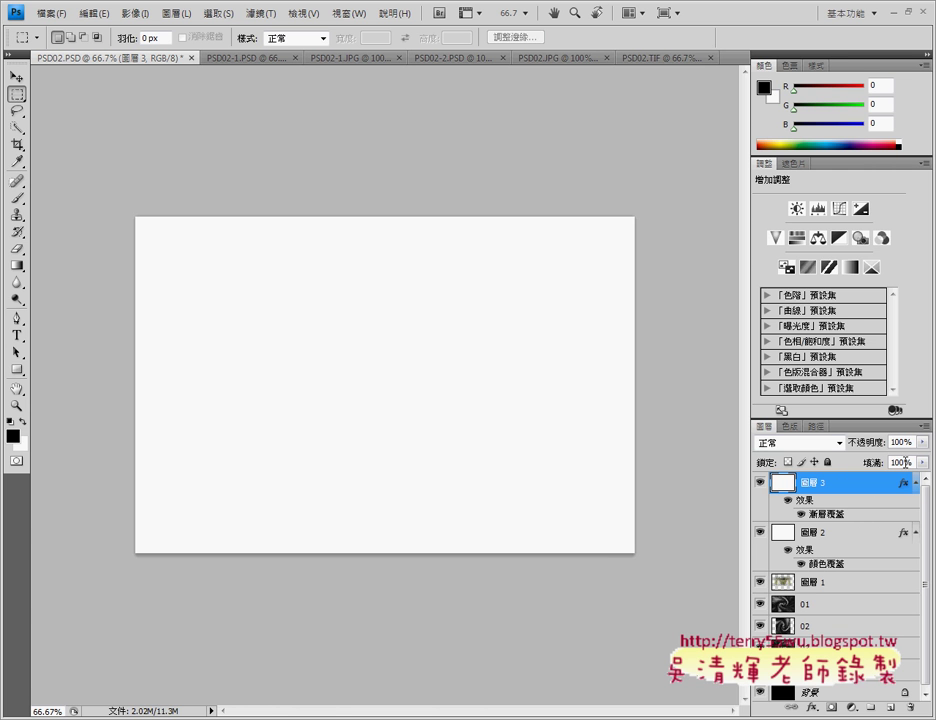
Set 圖層 3's Fill to 0%, keep 圖層 3 selected, and check the exercise PDF.
{"action": "left_click_drag", "start_coordinate": [905, 462], "coordinate": [850, 485]}
{"action": "left_click", "coordinate": [921, 462]}
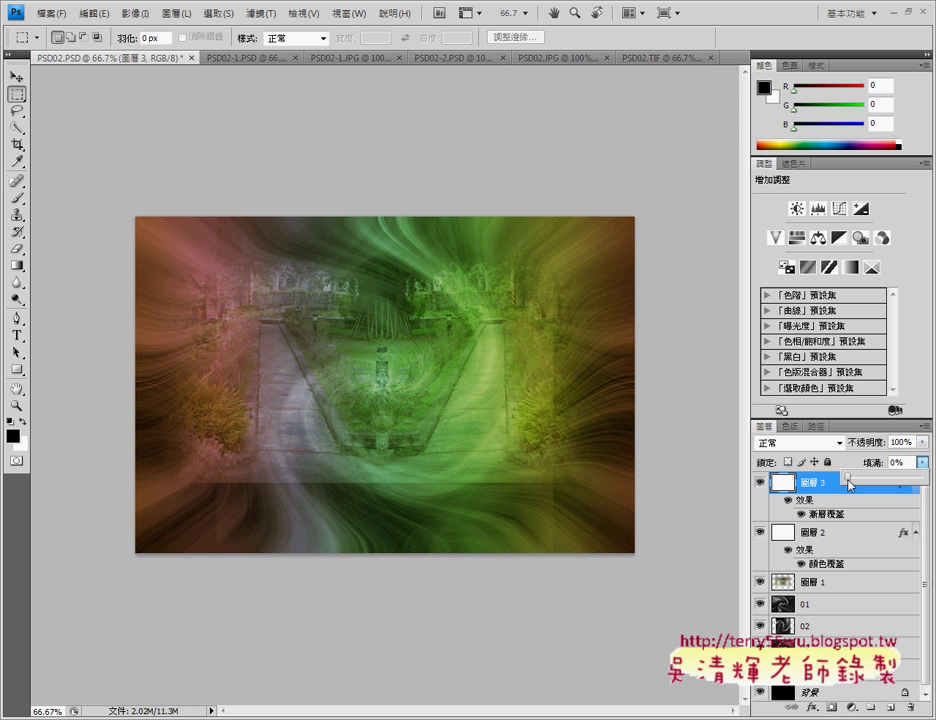
{"action": "left_click", "coordinate": [907, 462]}
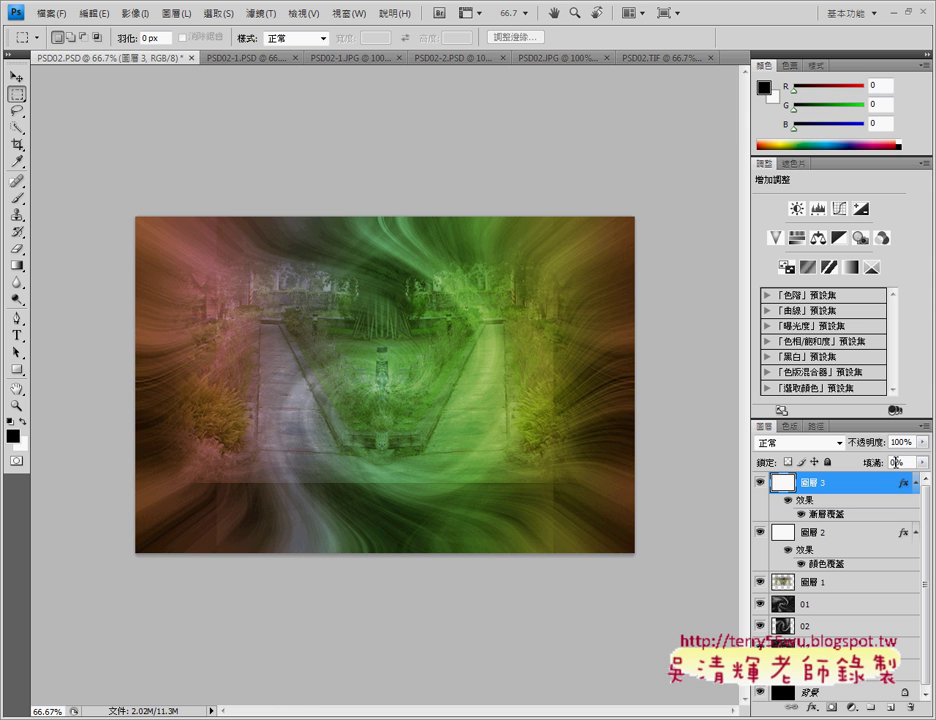
{"action": "double_click", "coordinate": [896, 462]}
{"action": "type", "text": "5"}
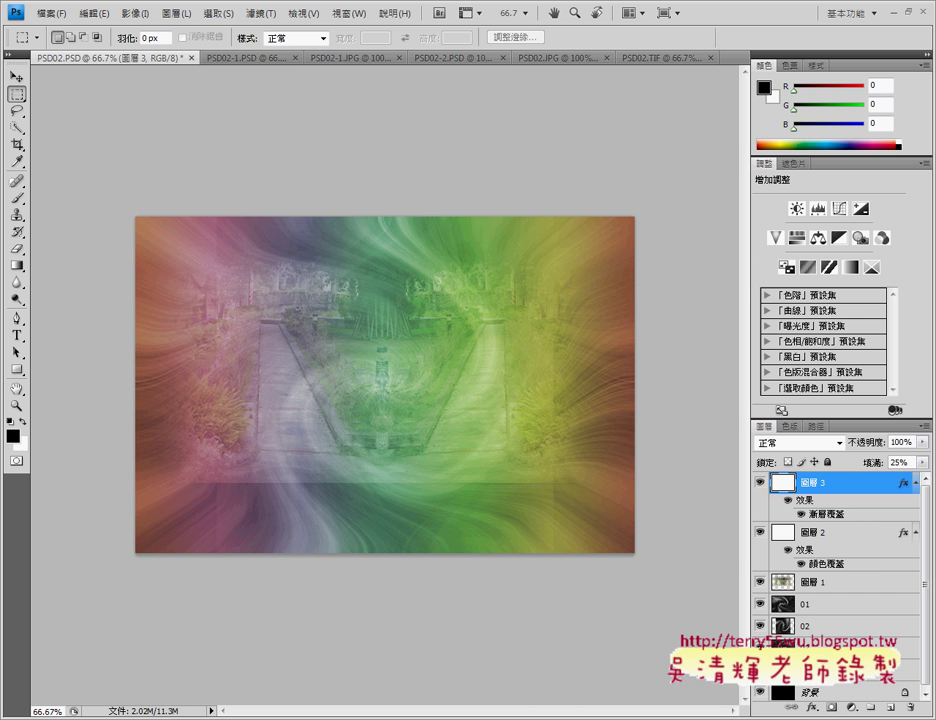
{"action": "key", "text": "BackSpace"}
{"action": "key", "text": "BackSpace"}
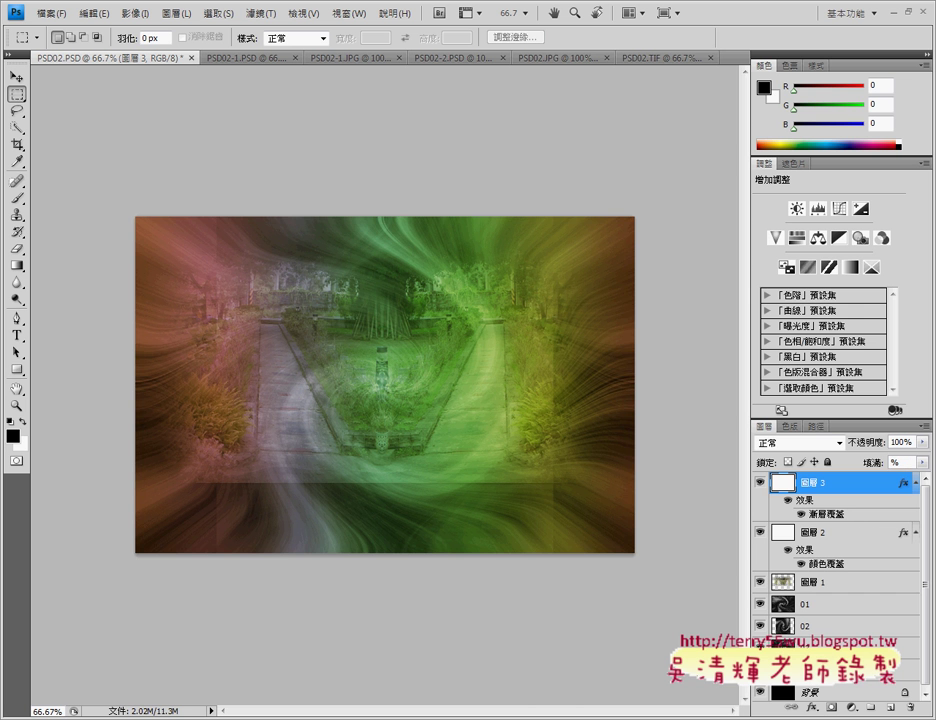
{"action": "type", "text": "0"}
{"action": "left_click", "coordinate": [829, 533]}
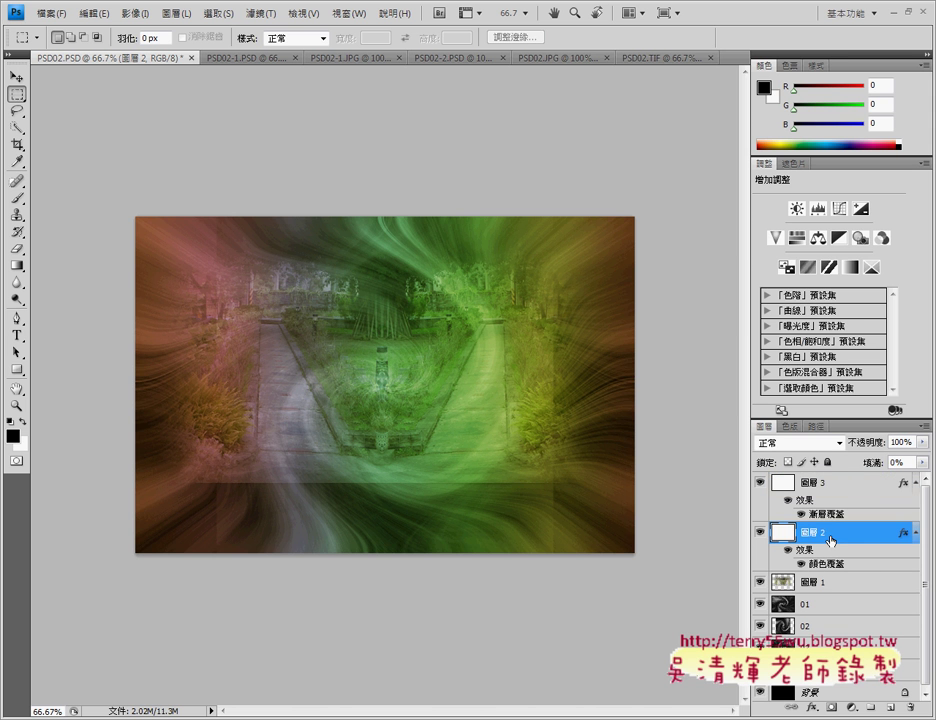
{"action": "left_click", "coordinate": [830, 482]}
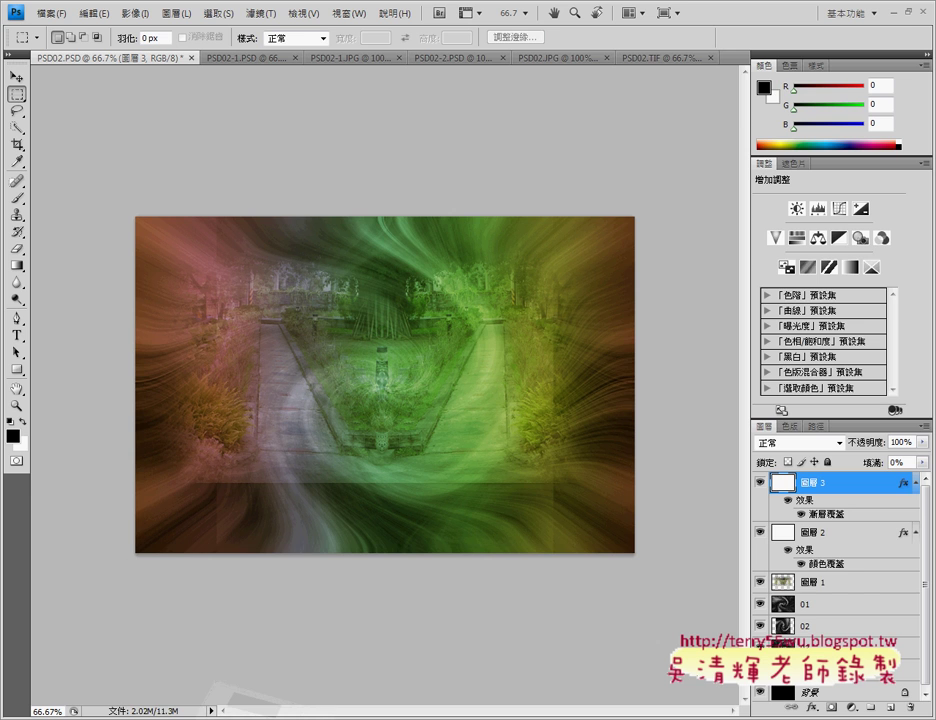
{"action": "key", "text": "alt+Tab"}
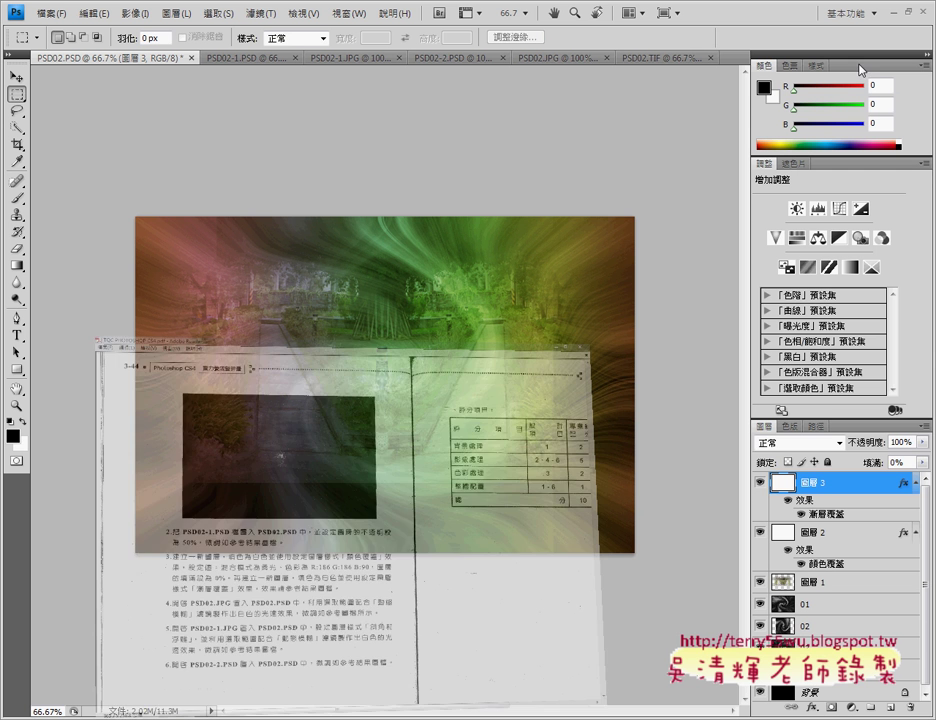
Return to Photoshop and open 圖層 3's Layer Style blending options.
{"action": "key", "text": "alt+Tab"}
{"action": "double_click", "coordinate": [778, 487]}
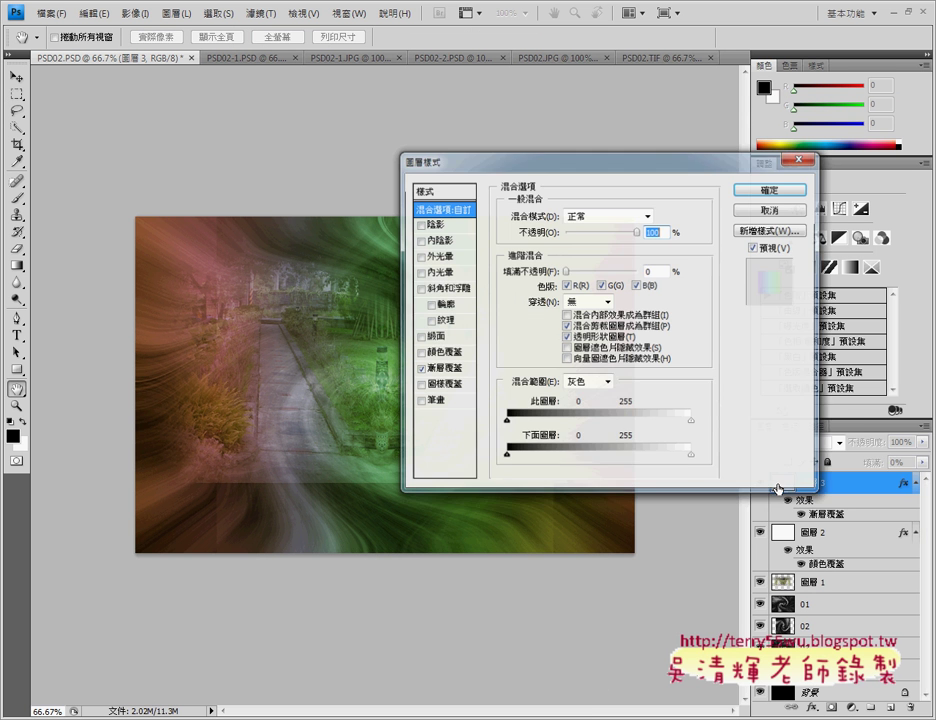